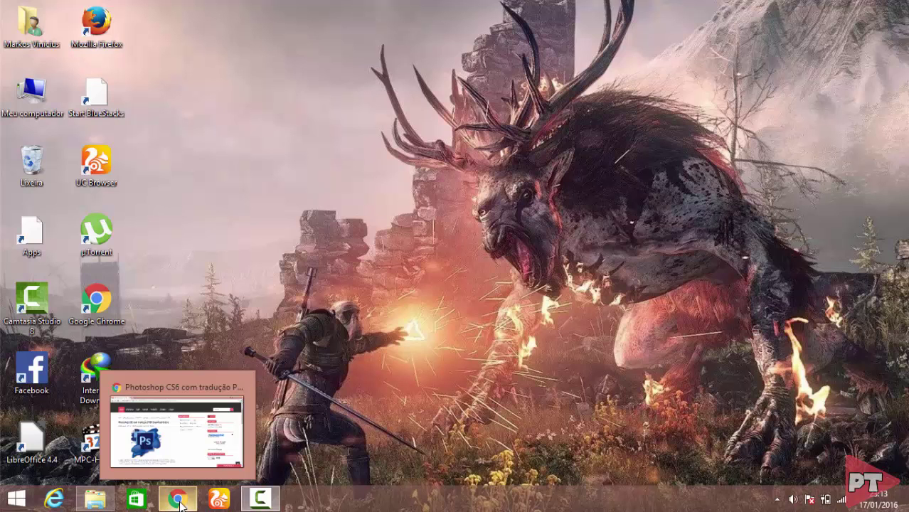
Step: Restore Chrome and scroll the Photoshop CS6 article to its 1.82GB Português details and DOWNLOAD buttons
{"action": "left_click", "coordinate": [179, 501]}
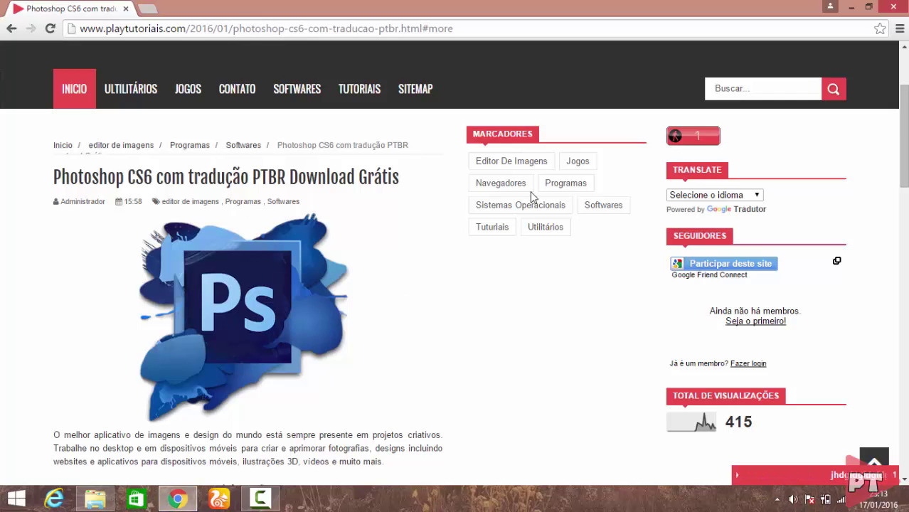
{"action": "scroll", "coordinate": [819, 118], "scroll_direction": "down", "scroll_amount": 3}
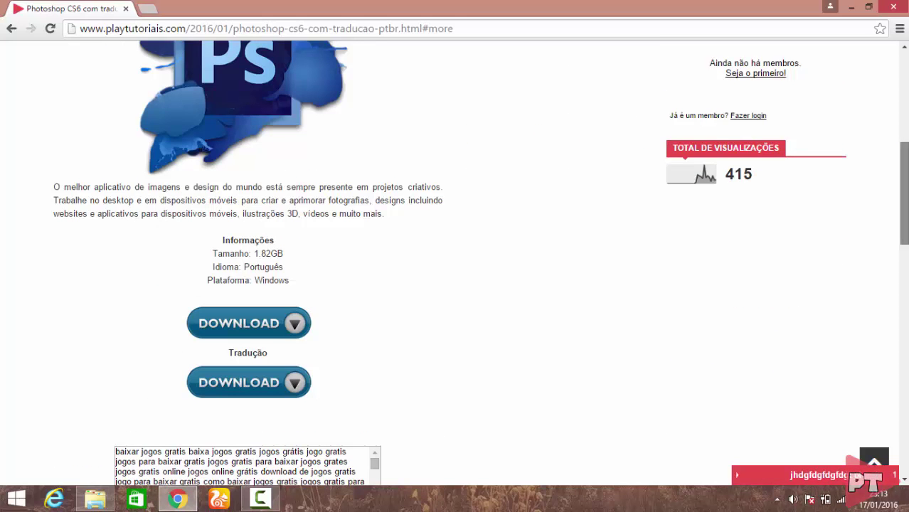
{"action": "scroll", "coordinate": [453, 263], "scroll_direction": "up", "scroll_amount": 3}
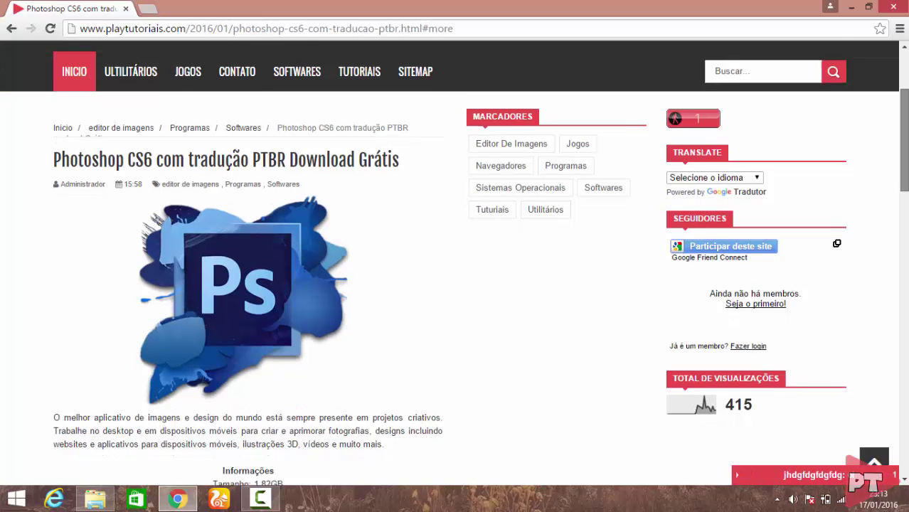
{"action": "scroll", "coordinate": [455, 263], "scroll_direction": "down", "scroll_amount": 4}
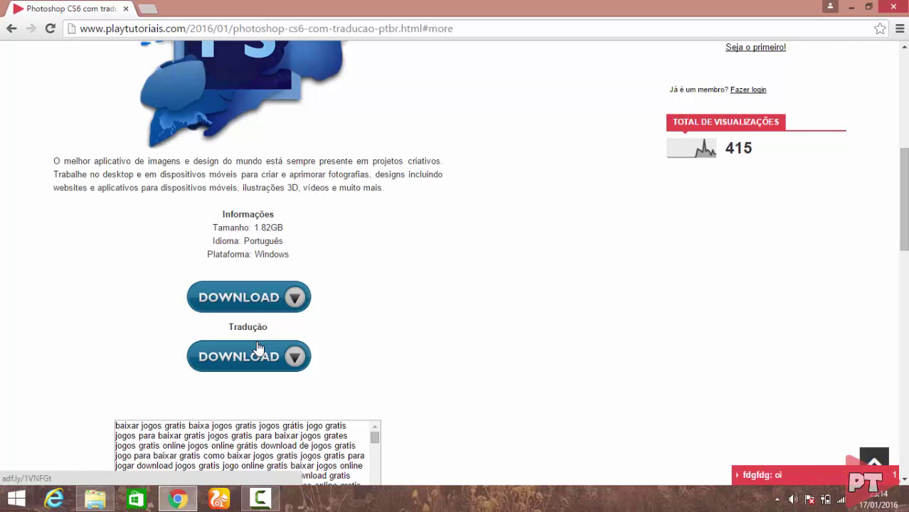
Step: Follow the Photoshop DOWNLOAD link through adf.ly, skipping the ad to reach the µTorrent magnet prompt
{"action": "left_click", "coordinate": [254, 301]}
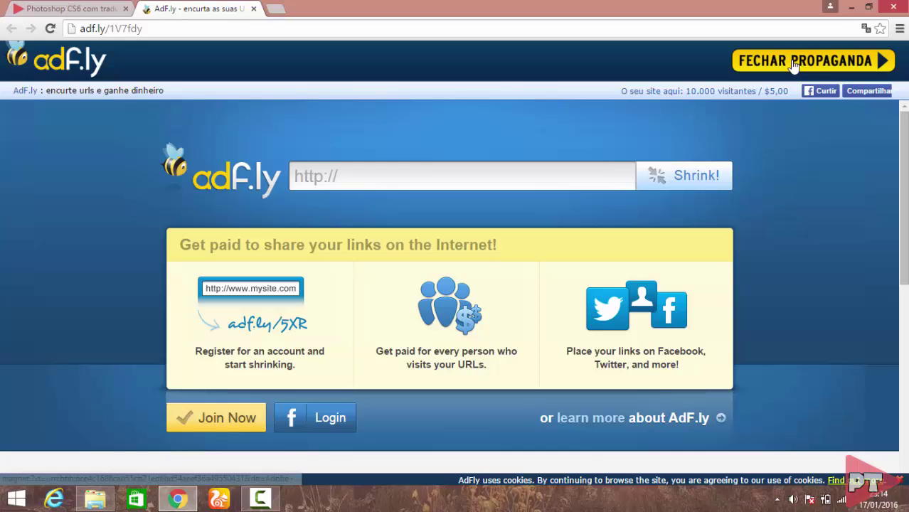
{"action": "left_click", "coordinate": [794, 64]}
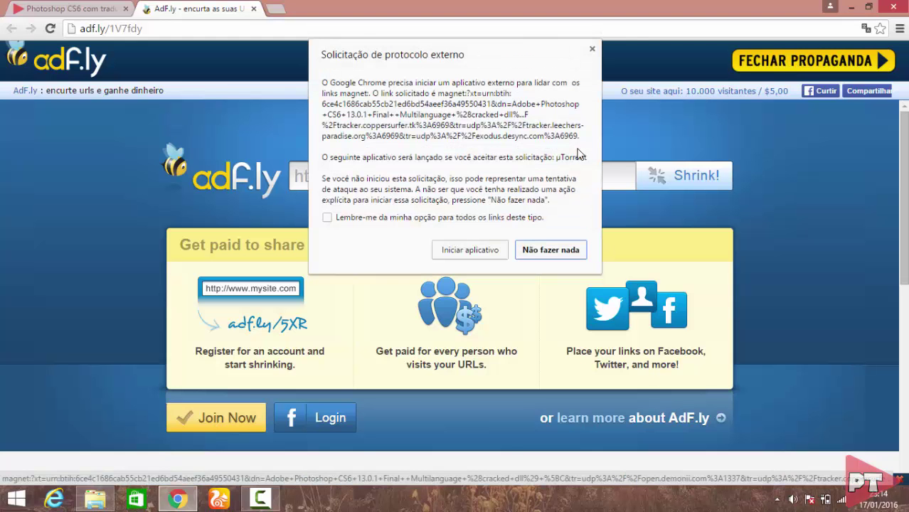
Step: Add the Photoshop CS6 magnet to µTorrent, then remove that torrent and minimise µTorrent
{"action": "left_click", "coordinate": [483, 251]}
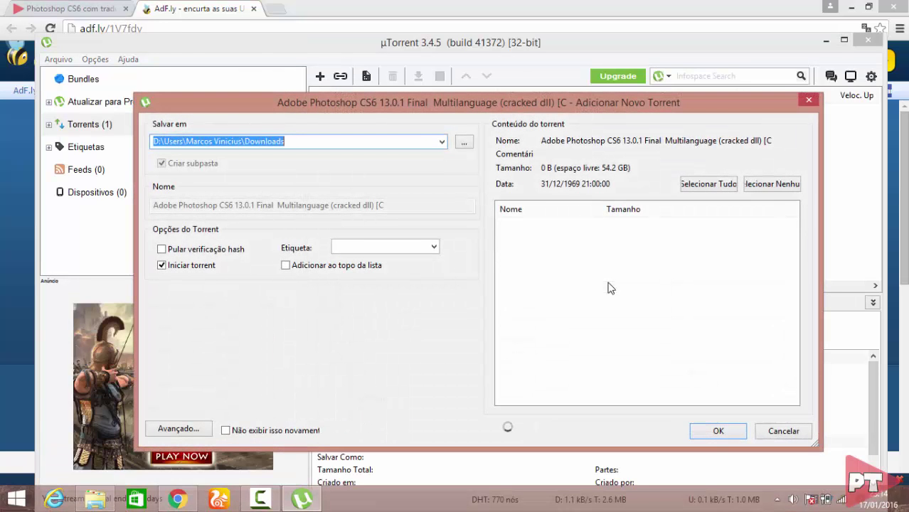
{"action": "left_click", "coordinate": [721, 430]}
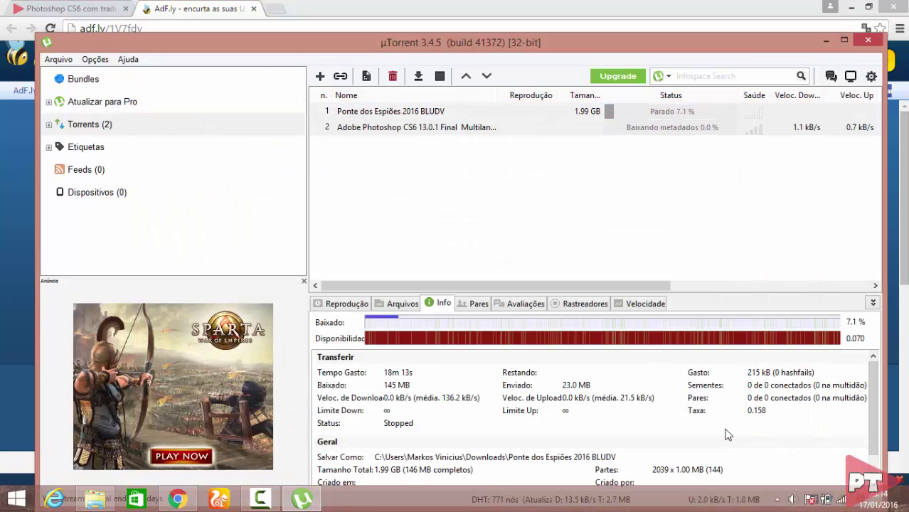
{"action": "left_click", "coordinate": [626, 128]}
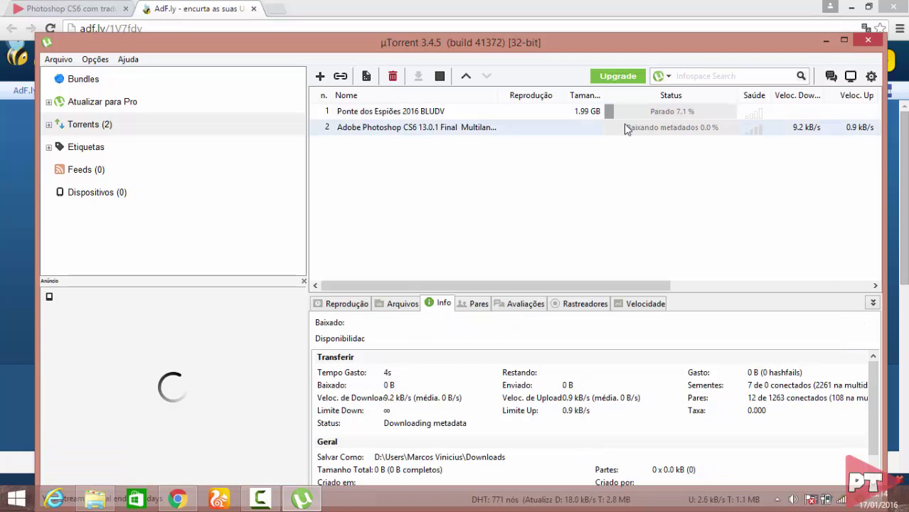
{"action": "left_click", "coordinate": [392, 77]}
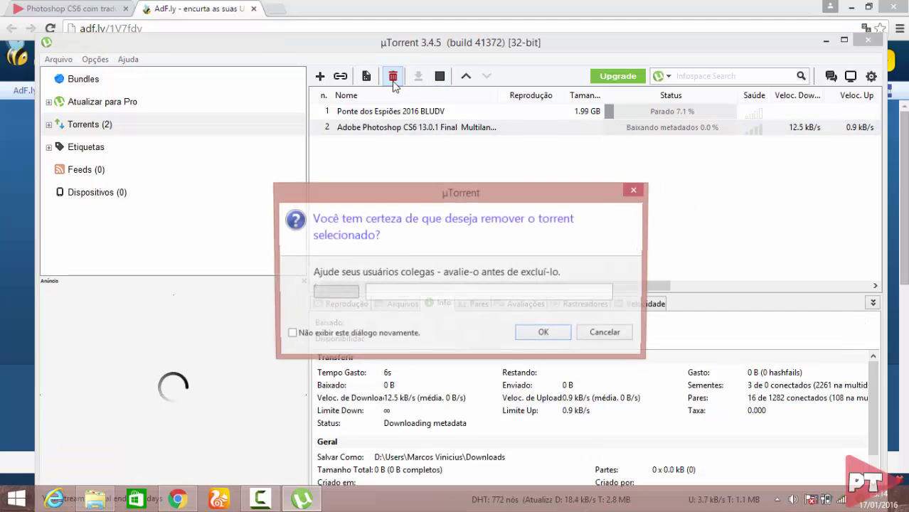
{"action": "left_click", "coordinate": [541, 334]}
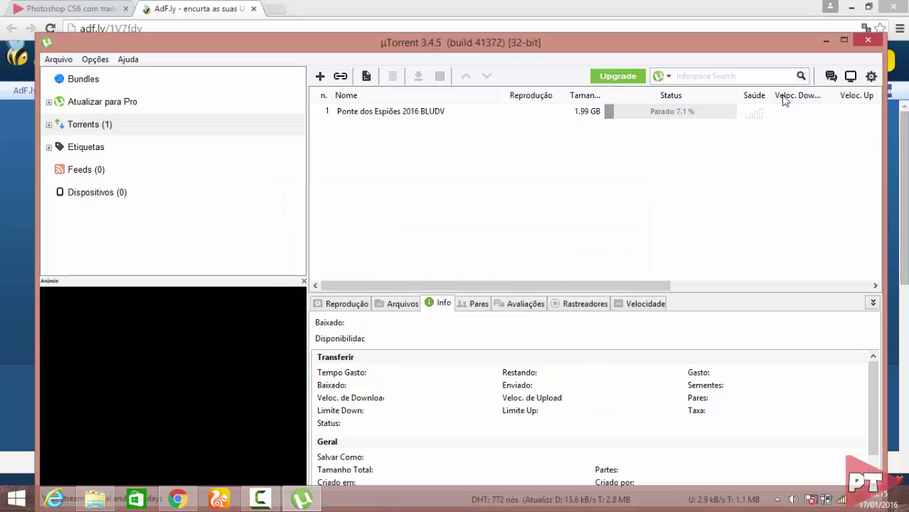
{"action": "left_click", "coordinate": [826, 42]}
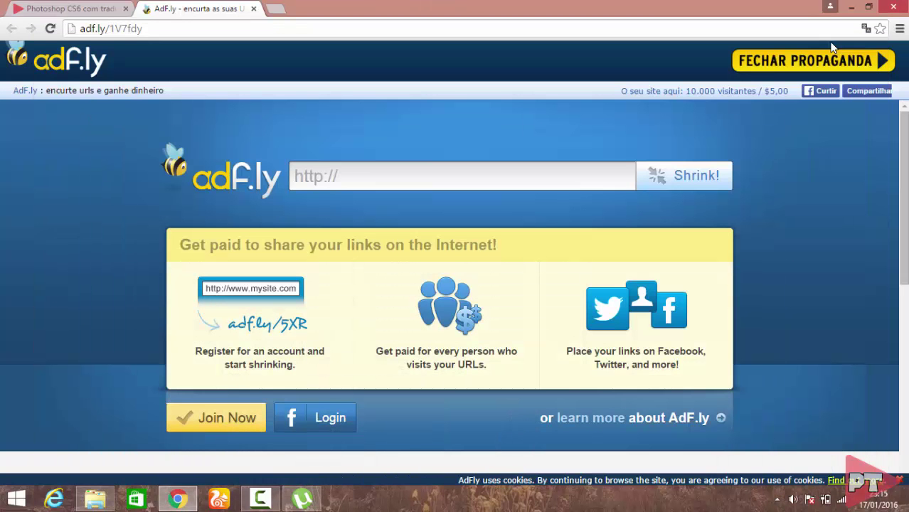
Step: Close the adf.ly tab, check the Tradução link opens the pt_BR .rar on Google Drive, then close it
{"action": "left_click", "coordinate": [254, 10]}
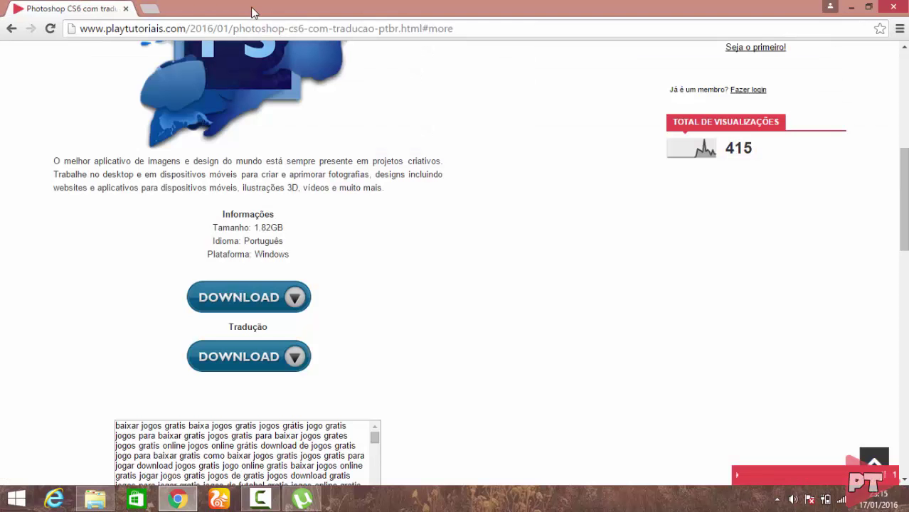
{"action": "left_click", "coordinate": [238, 364]}
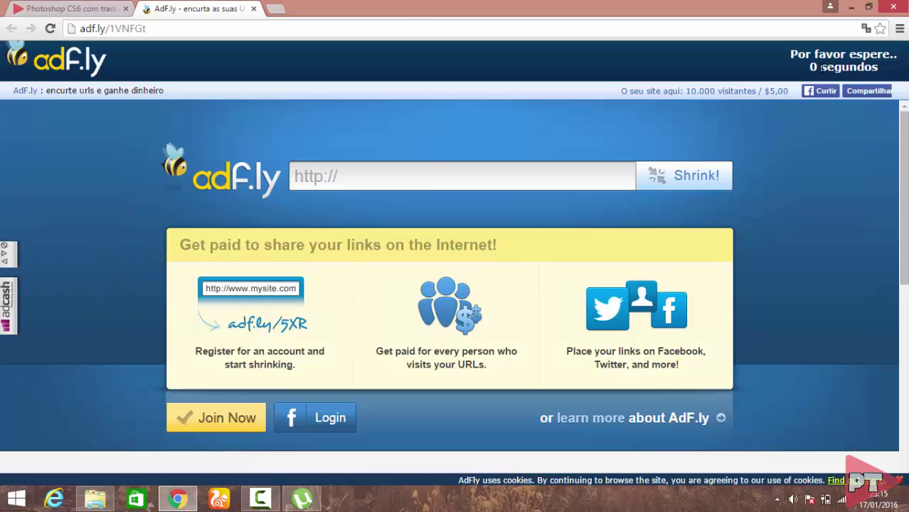
{"action": "left_click", "coordinate": [797, 71]}
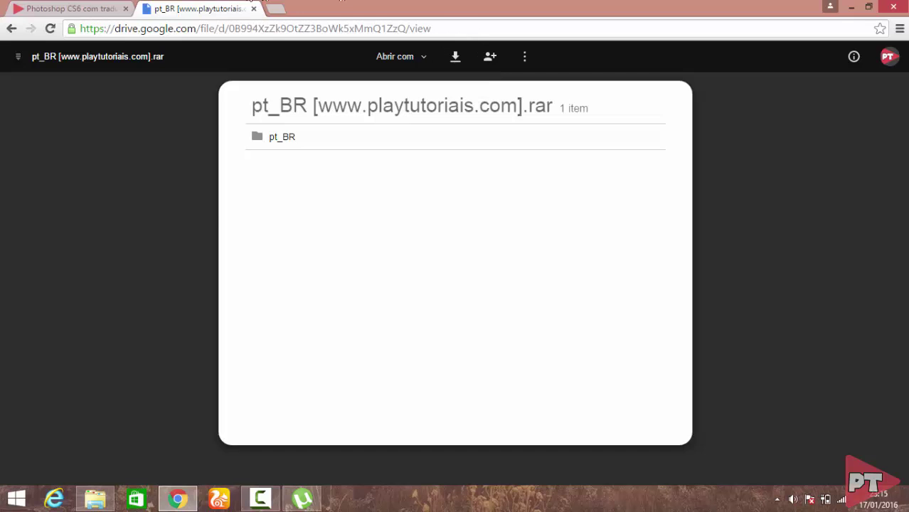
{"action": "left_click", "coordinate": [254, 9]}
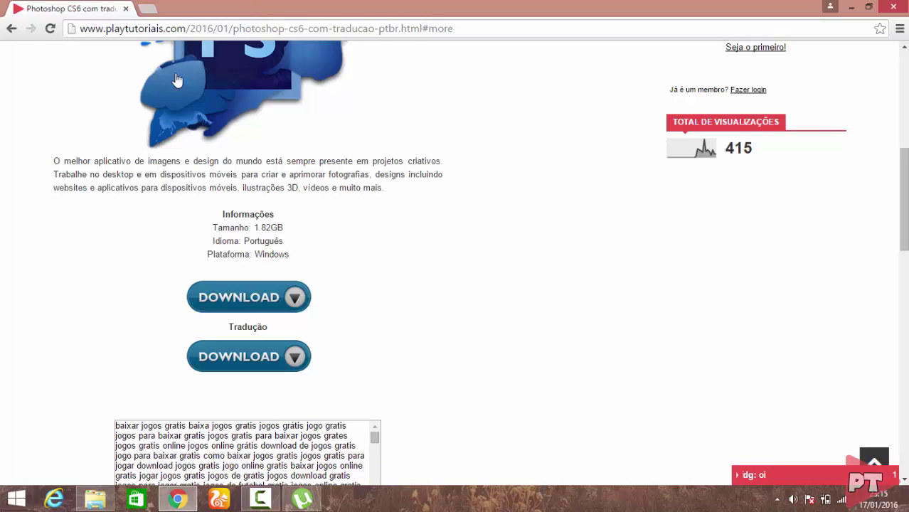
Step: Browse Downloads > Adobe Photoshop CS6 > Adobe CS6 and select the Set-up installer
{"action": "left_click", "coordinate": [96, 500]}
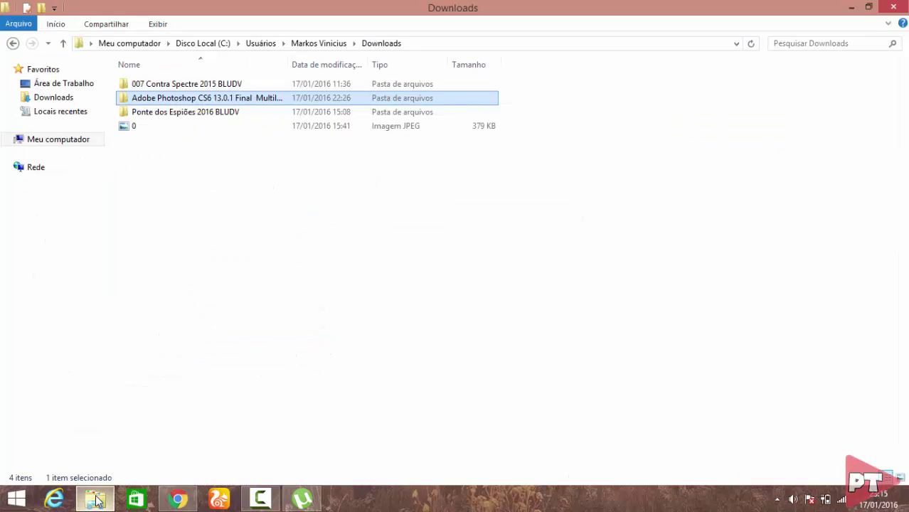
{"action": "double_click", "coordinate": [297, 100]}
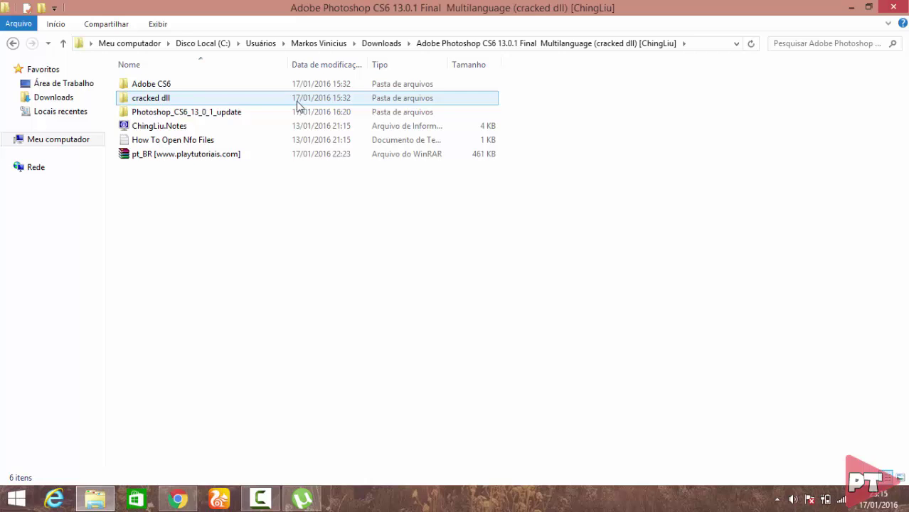
{"action": "left_click", "coordinate": [211, 158]}
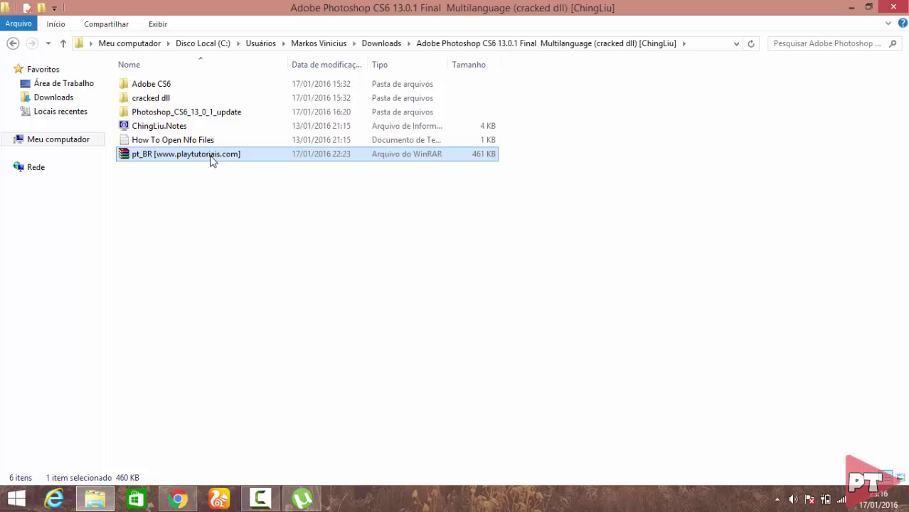
{"action": "left_click", "coordinate": [179, 88], "text": "ctrl"}
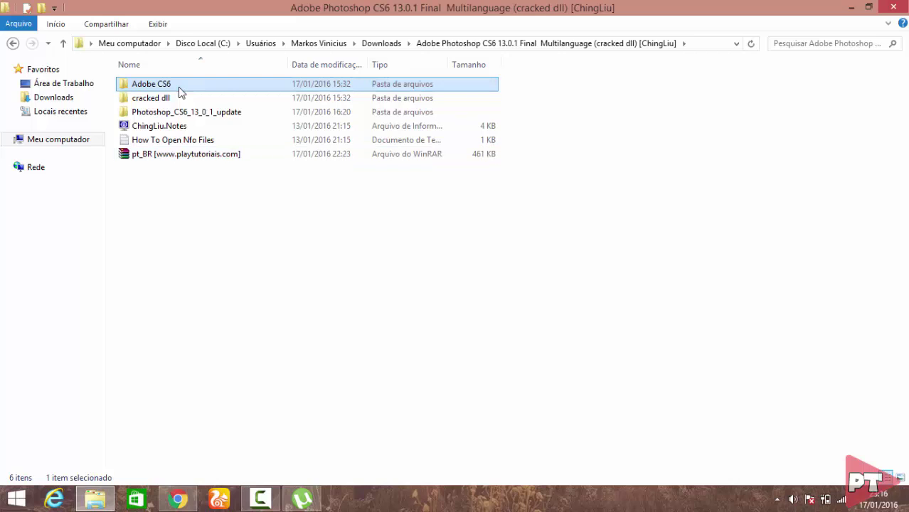
{"action": "left_click", "coordinate": [16, 45]}
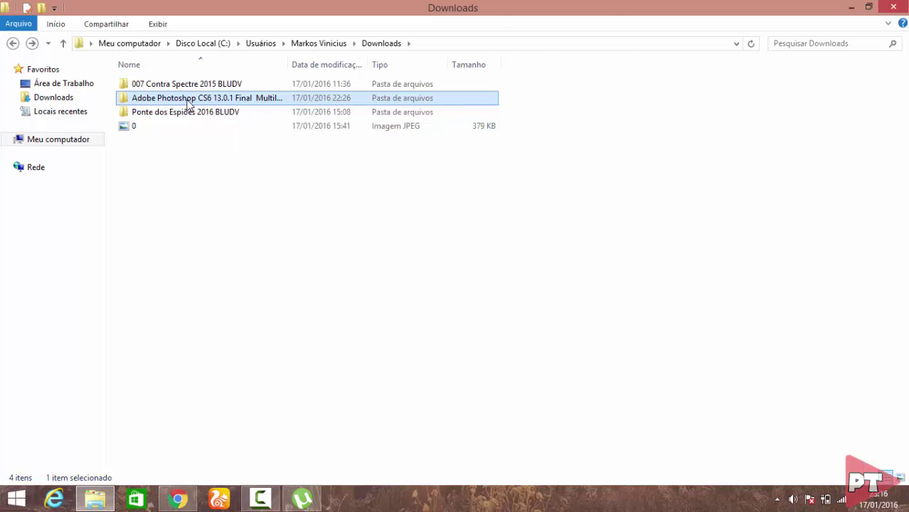
{"action": "double_click", "coordinate": [188, 100]}
{"action": "double_click", "coordinate": [174, 84]}
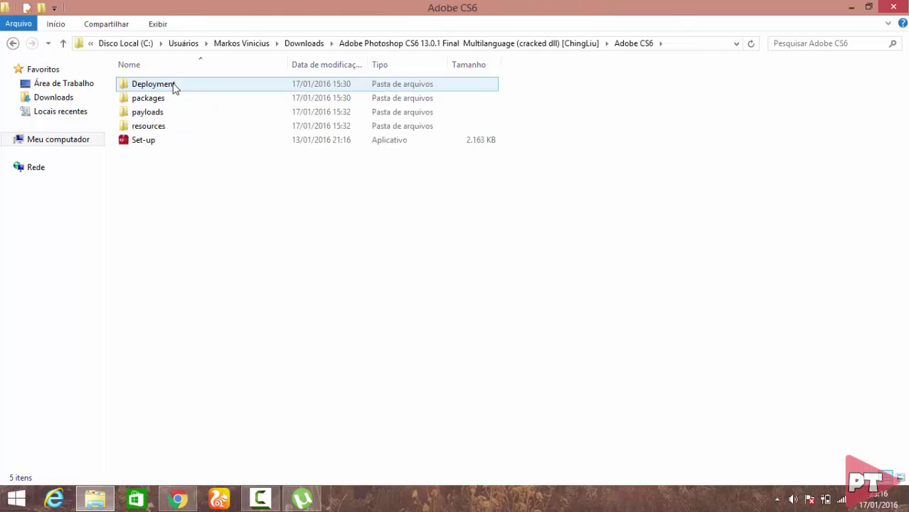
{"action": "left_click", "coordinate": [181, 142]}
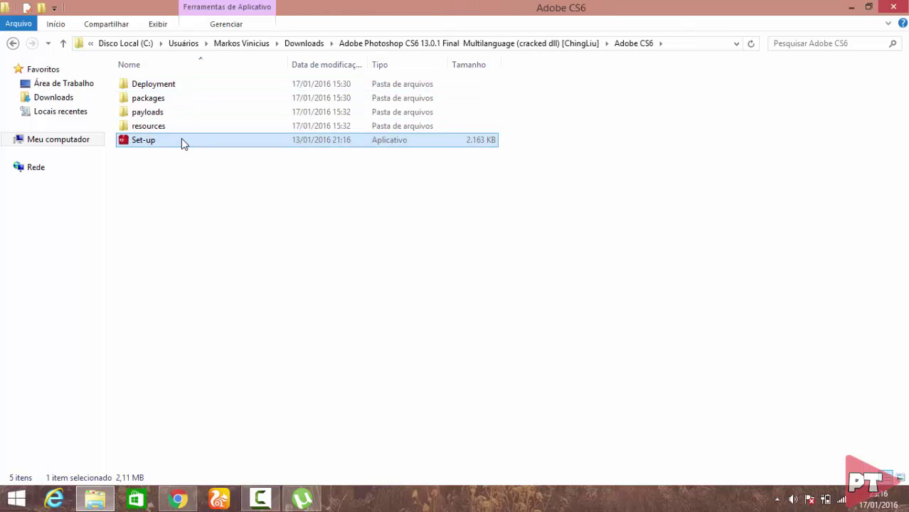
Step: Run Set-up as administrator, pick the Avaliar trial option and accept the licence agreement
{"action": "right_click", "coordinate": [183, 143]}
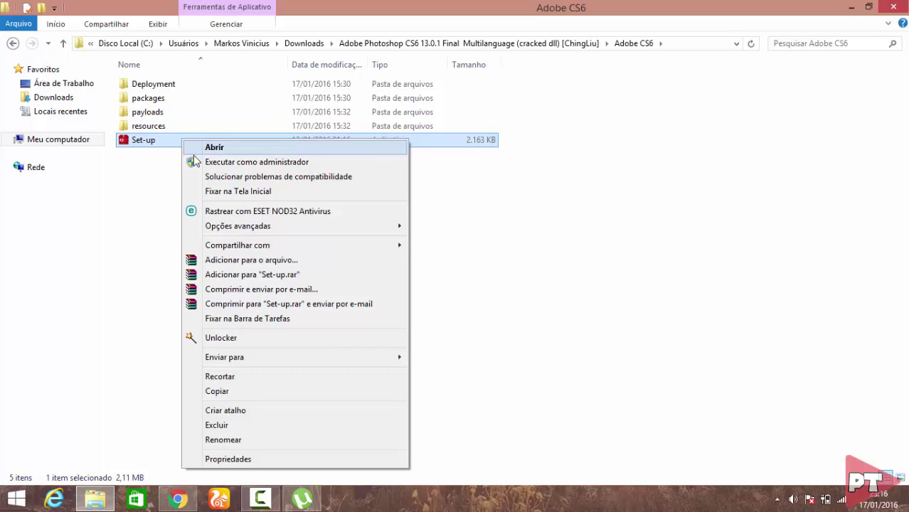
{"action": "left_click", "coordinate": [240, 163]}
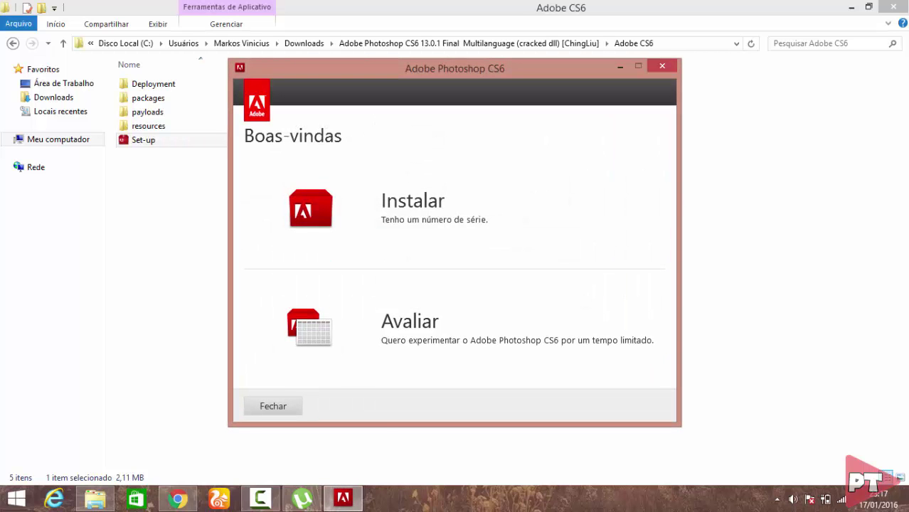
{"action": "left_click", "coordinate": [423, 336]}
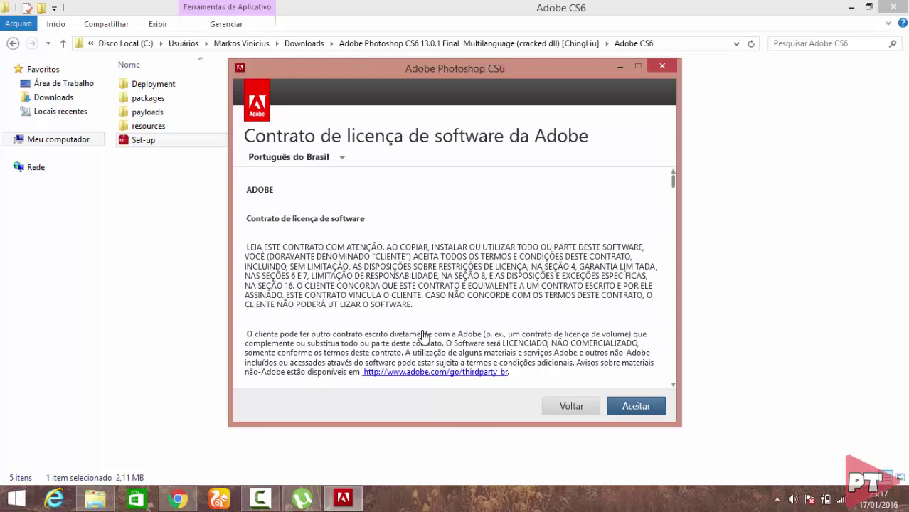
{"action": "left_click", "coordinate": [631, 401]}
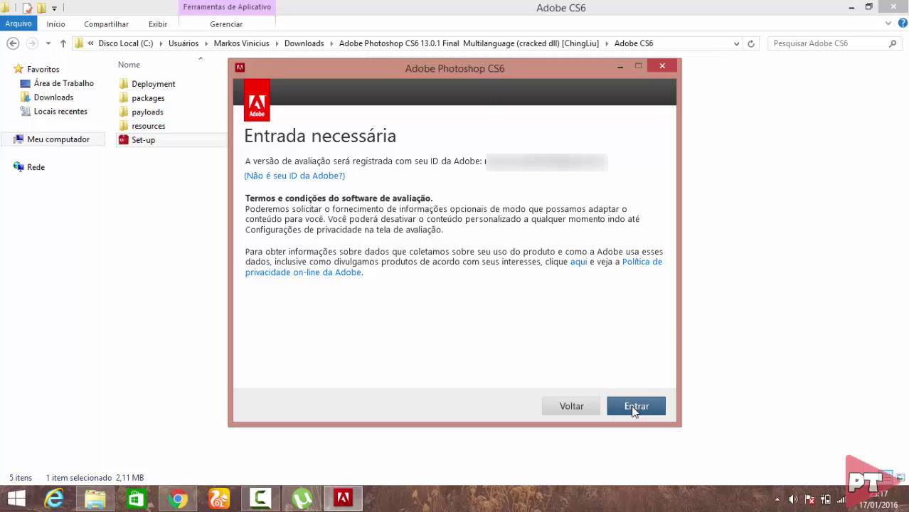
Step: Get past the sign-in step, install the selected Photoshop CS6 products, and close the finished installer
{"action": "left_click", "coordinate": [633, 406]}
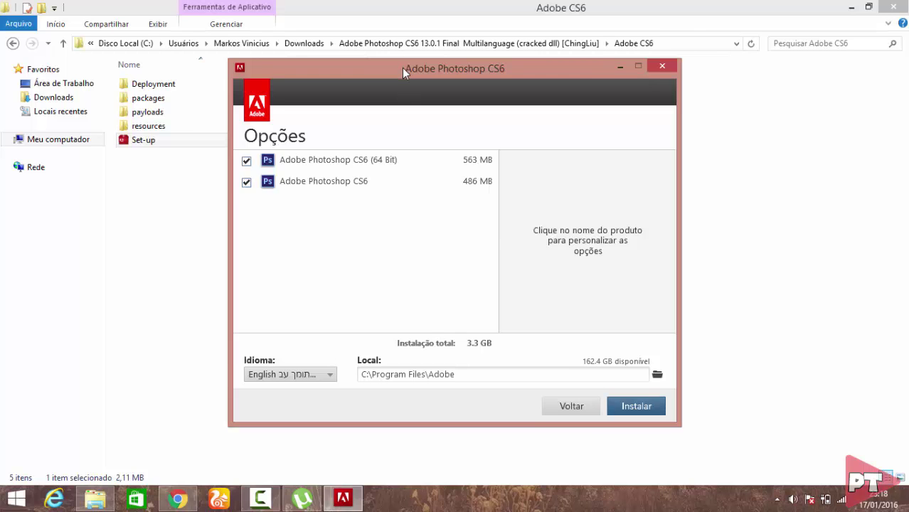
{"action": "left_click_drag", "start_coordinate": [402, 67], "coordinate": [407, 65]}
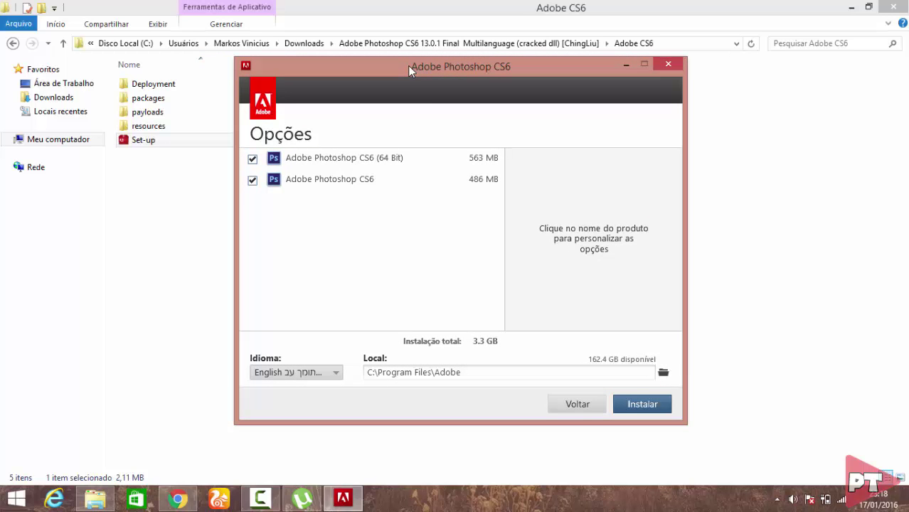
{"action": "left_click", "coordinate": [638, 406]}
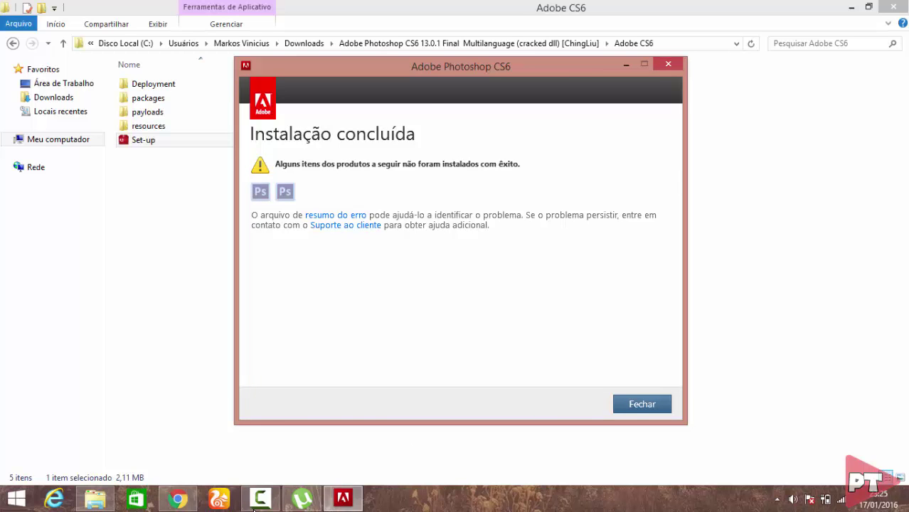
{"action": "left_click", "coordinate": [637, 405]}
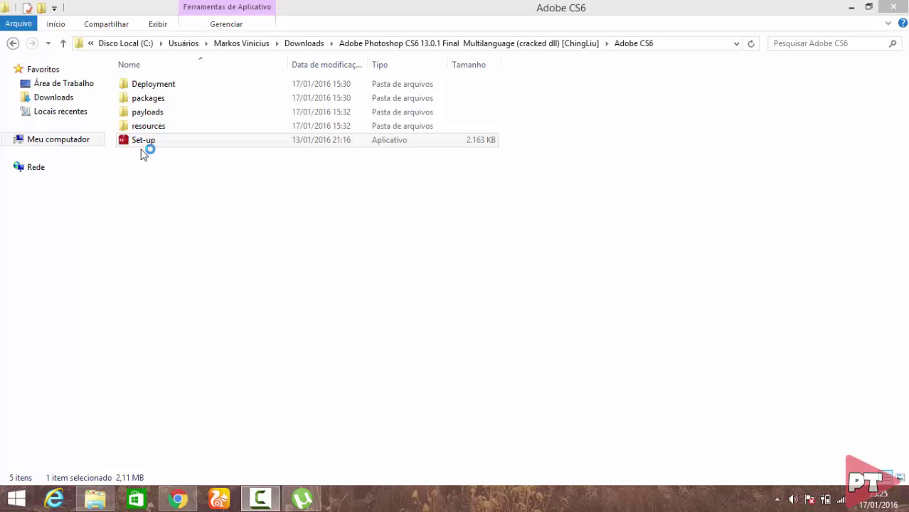
Step: Copy amtlib.dll from the package's cracked dll\64 bit folder
{"action": "left_click", "coordinate": [13, 43]}
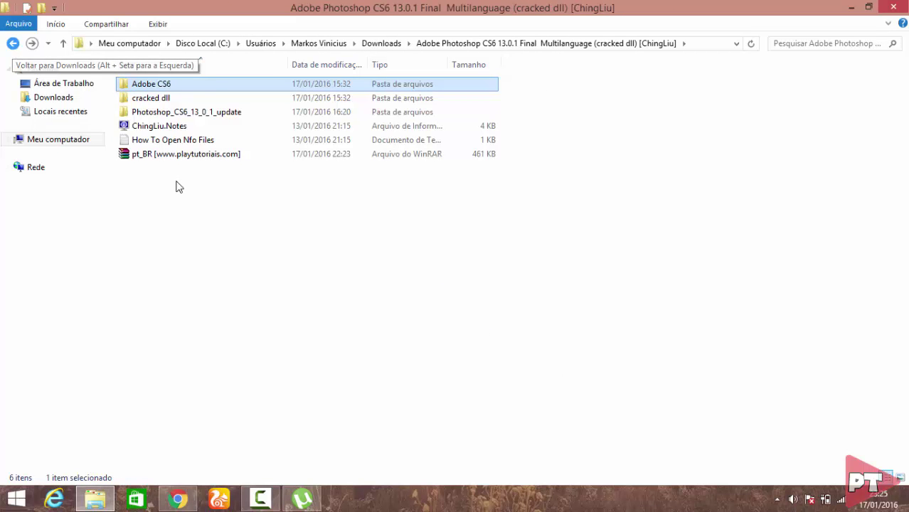
{"action": "double_click", "coordinate": [157, 100]}
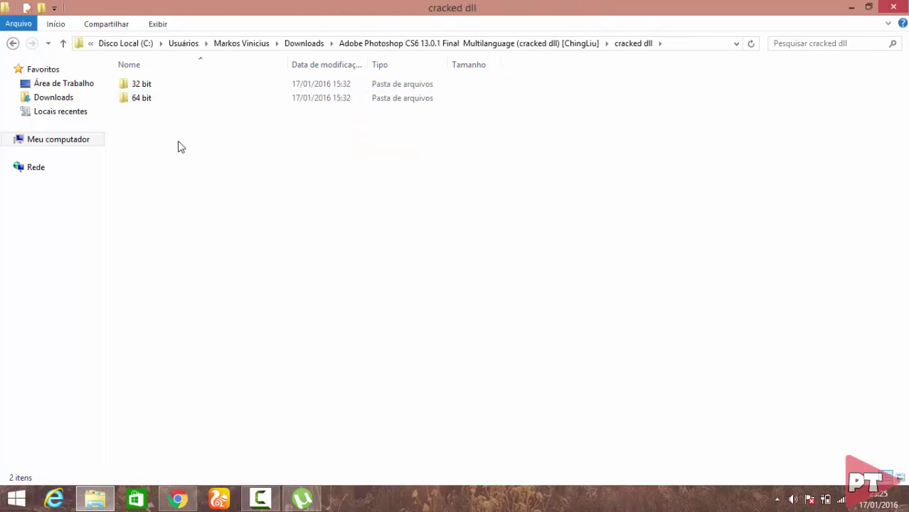
{"action": "left_click_drag", "start_coordinate": [178, 141], "coordinate": [601, 87]}
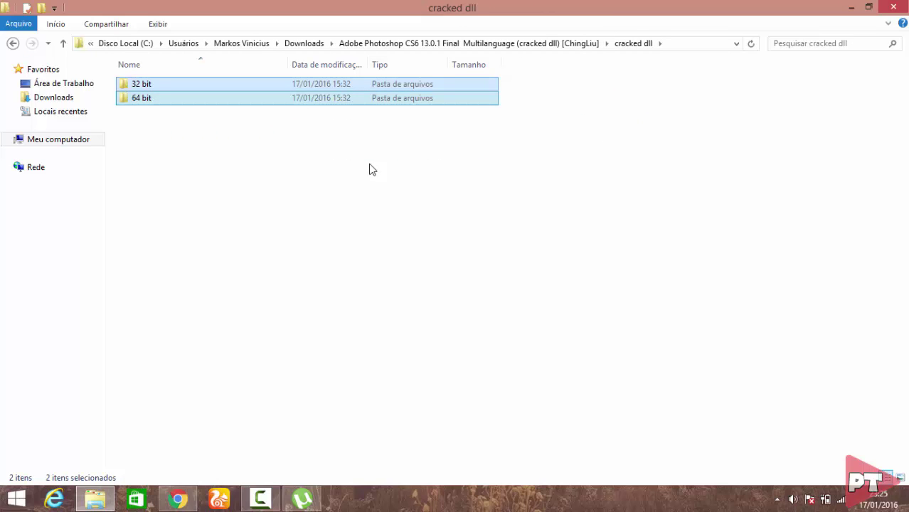
{"action": "left_click", "coordinate": [321, 98]}
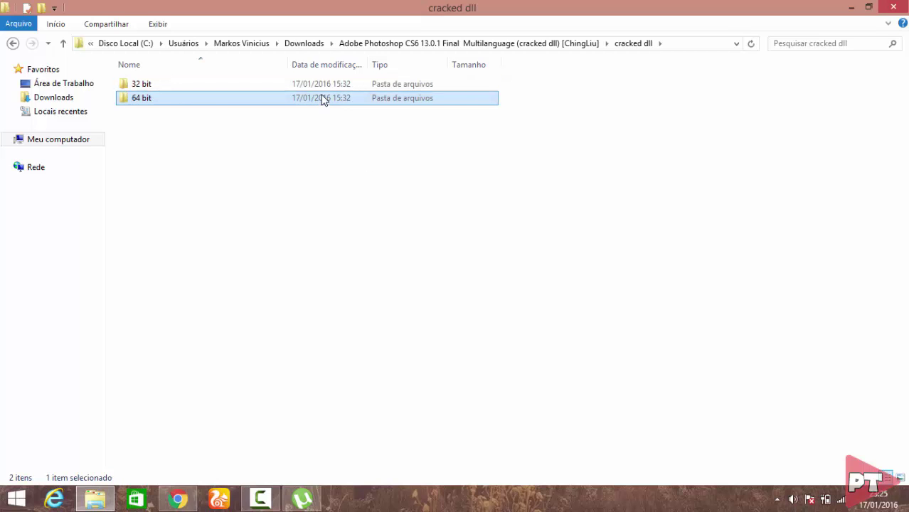
{"action": "double_click", "coordinate": [321, 98]}
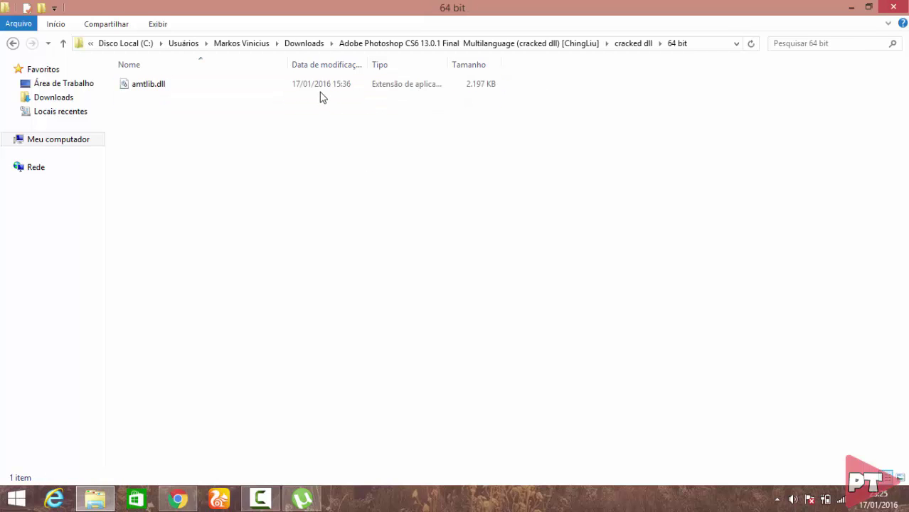
{"action": "left_click", "coordinate": [310, 88]}
{"action": "right_click", "coordinate": [310, 85]}
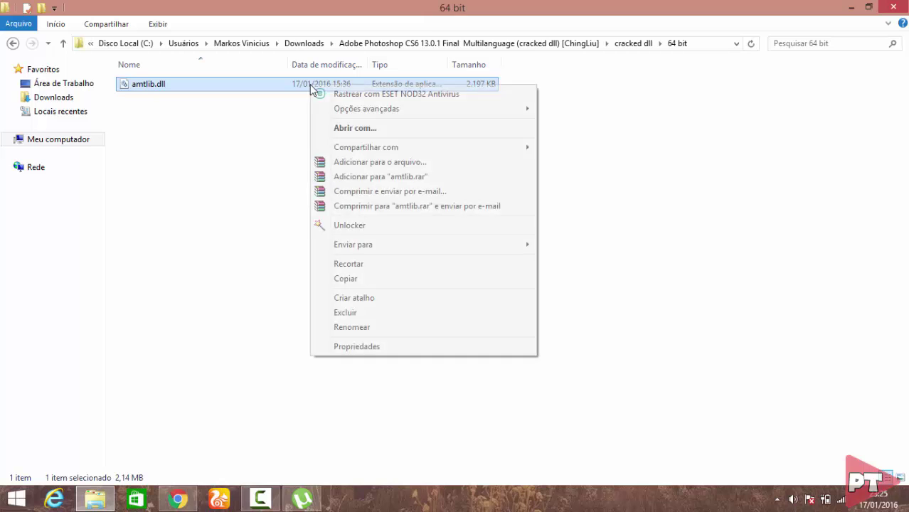
{"action": "left_click", "coordinate": [354, 281]}
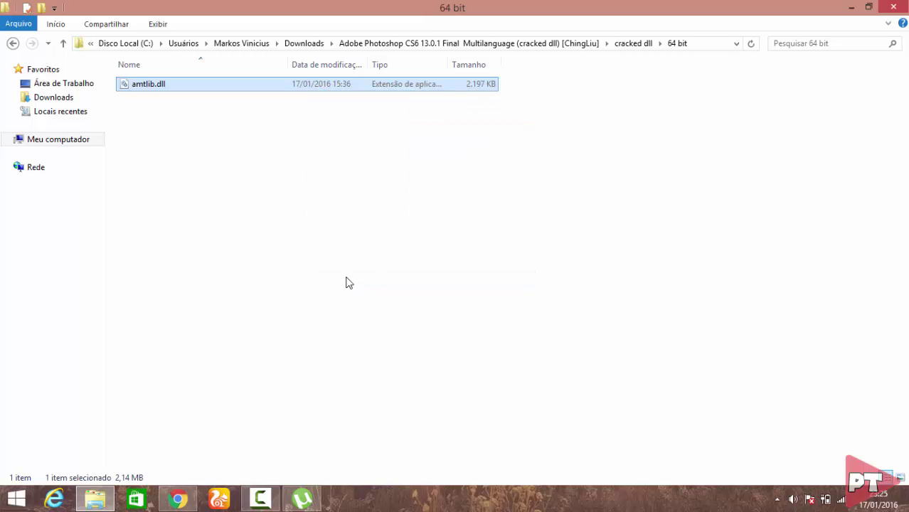
Step: Paste amtlib.dll into C:\Arquivos de Programas\Adobe\Adobe Photoshop CS6 (64 Bit), replacing the original with admin permission
{"action": "left_click", "coordinate": [76, 140]}
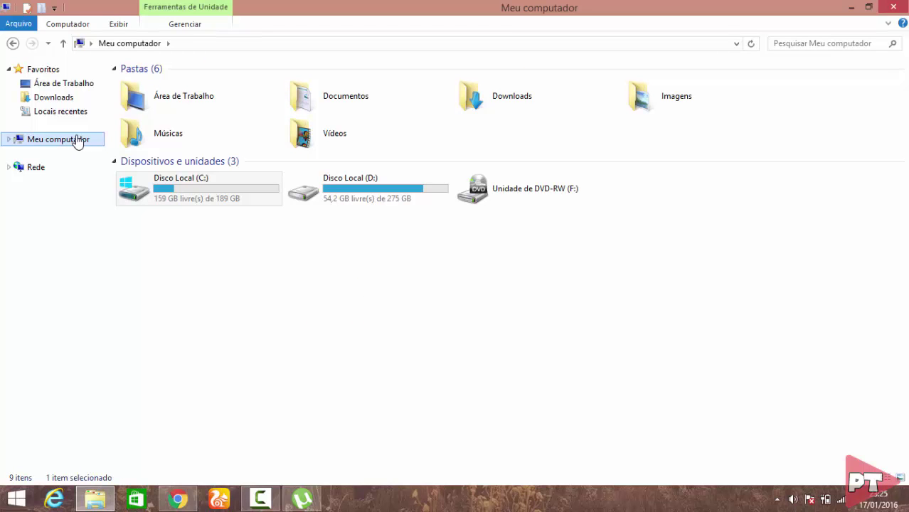
{"action": "double_click", "coordinate": [187, 194]}
{"action": "double_click", "coordinate": [188, 86]}
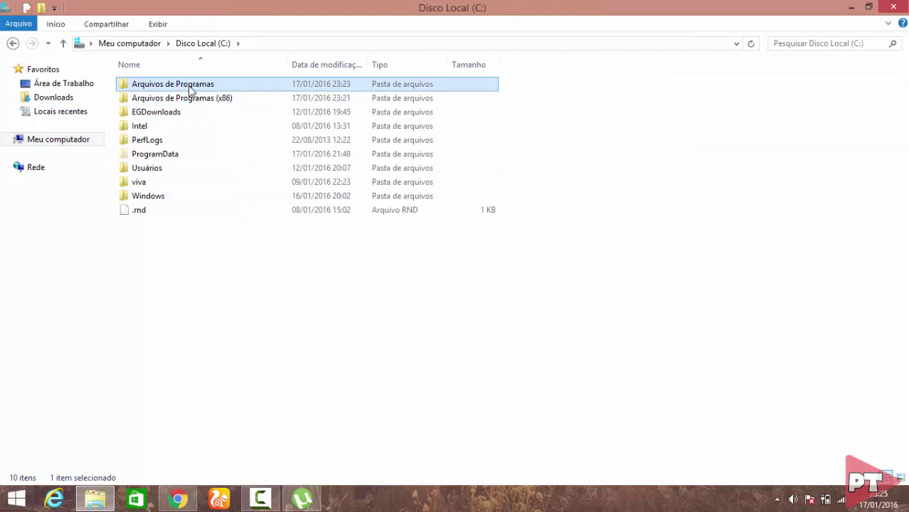
{"action": "double_click", "coordinate": [179, 85]}
{"action": "left_click", "coordinate": [183, 100]}
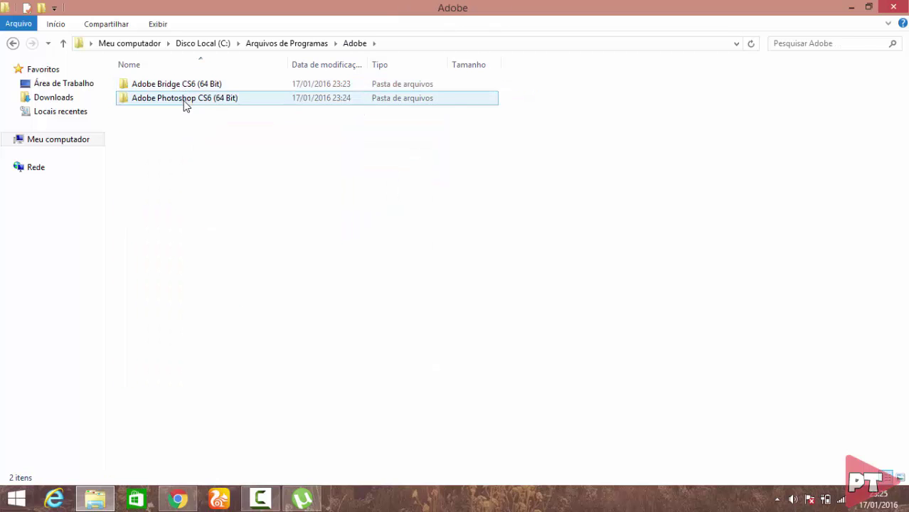
{"action": "left_click", "coordinate": [179, 100]}
{"action": "double_click", "coordinate": [179, 101]}
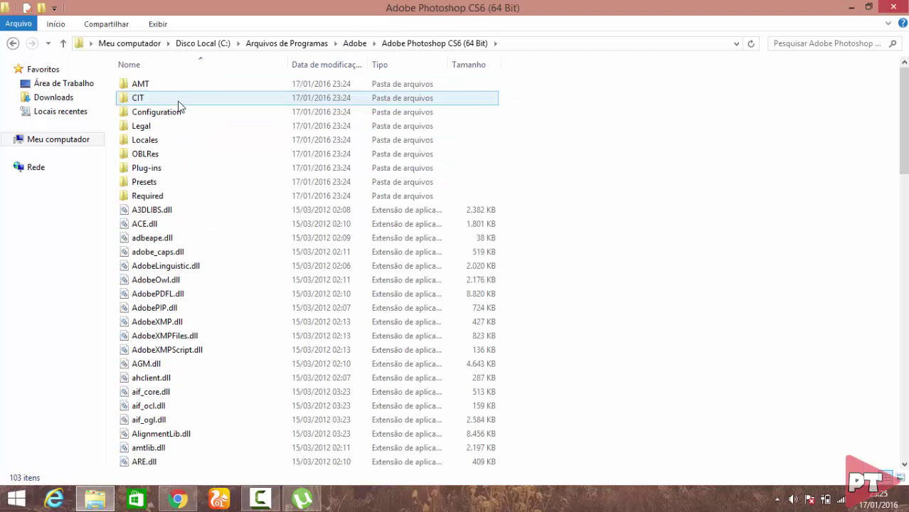
{"action": "right_click", "coordinate": [676, 147]}
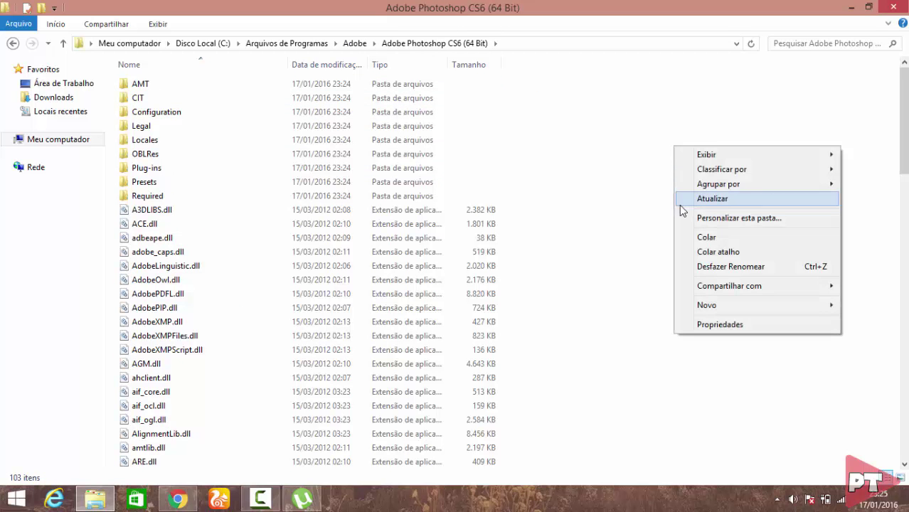
{"action": "left_click", "coordinate": [703, 238]}
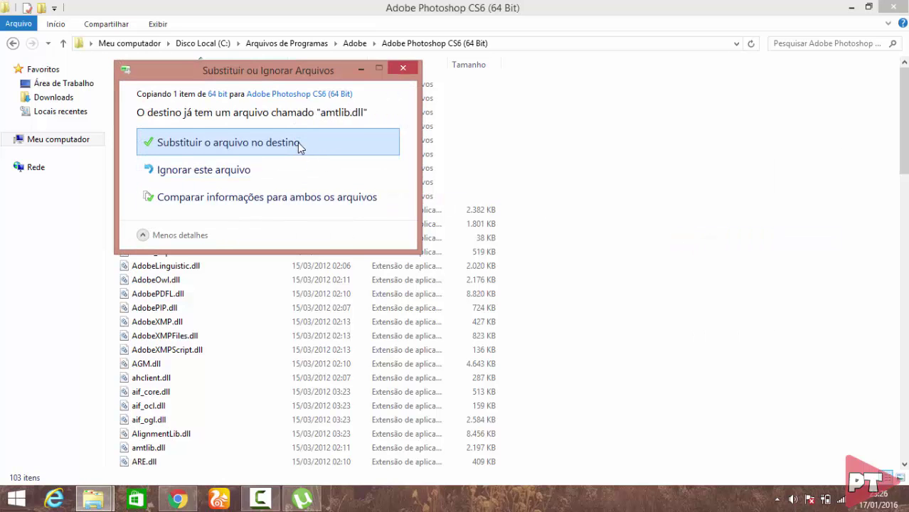
{"action": "left_click", "coordinate": [254, 139]}
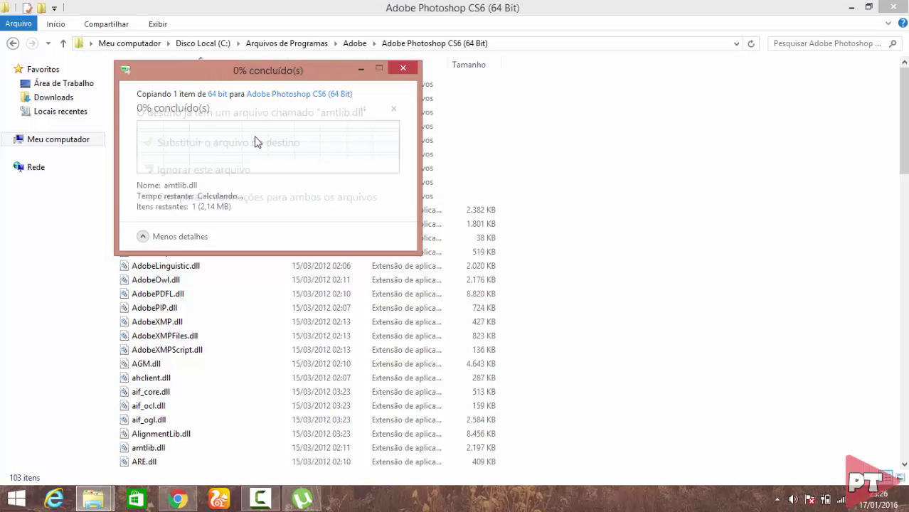
{"action": "left_click", "coordinate": [235, 169]}
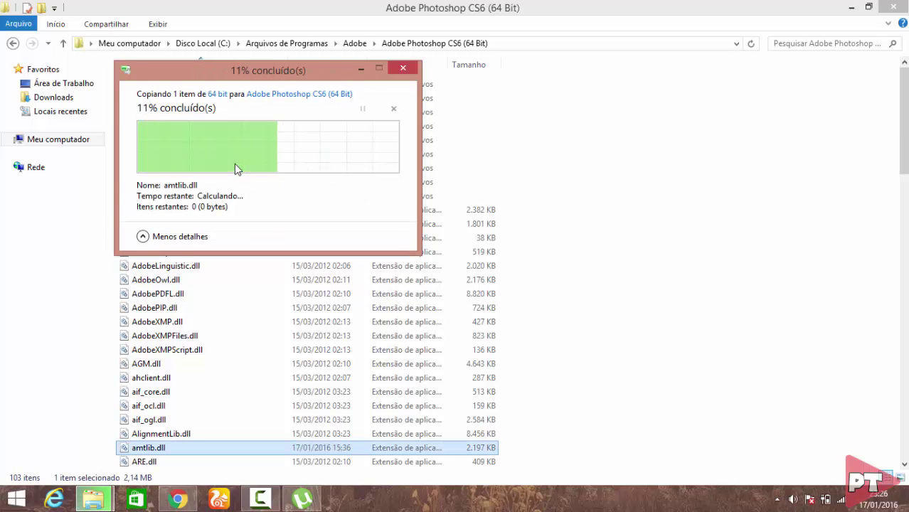
{"action": "left_click", "coordinate": [13, 44]}
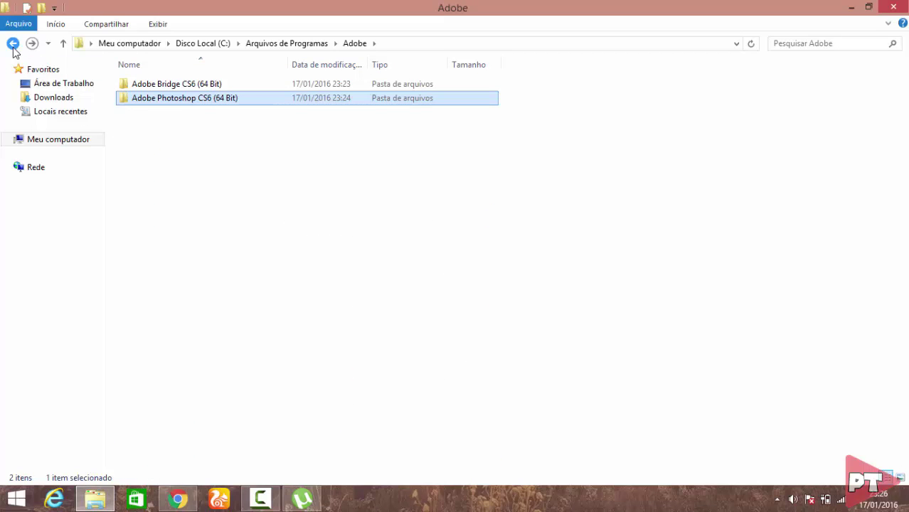
{"action": "left_click", "coordinate": [60, 142]}
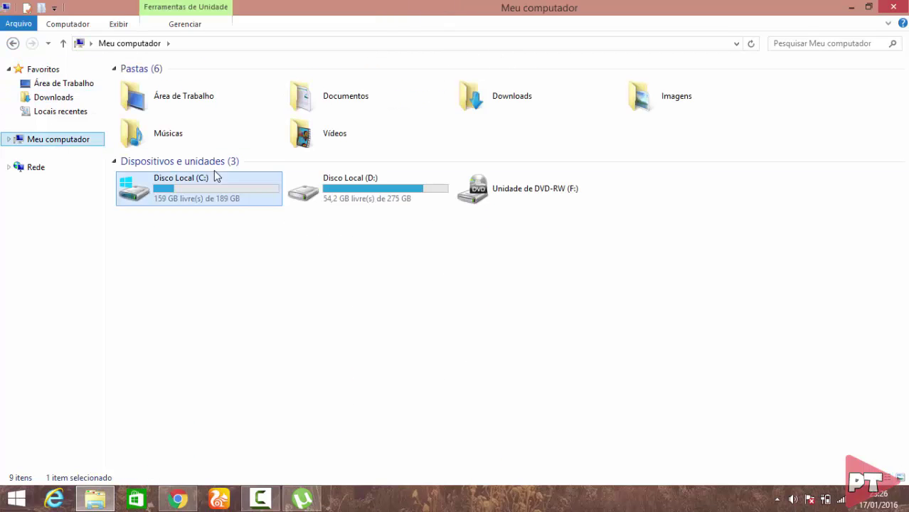
{"action": "double_click", "coordinate": [231, 177]}
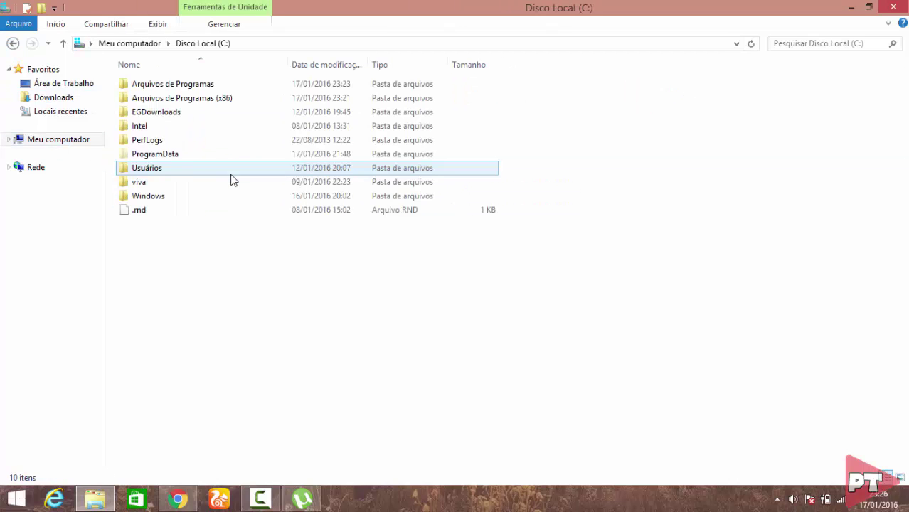
{"action": "double_click", "coordinate": [172, 169]}
{"action": "double_click", "coordinate": [172, 112]}
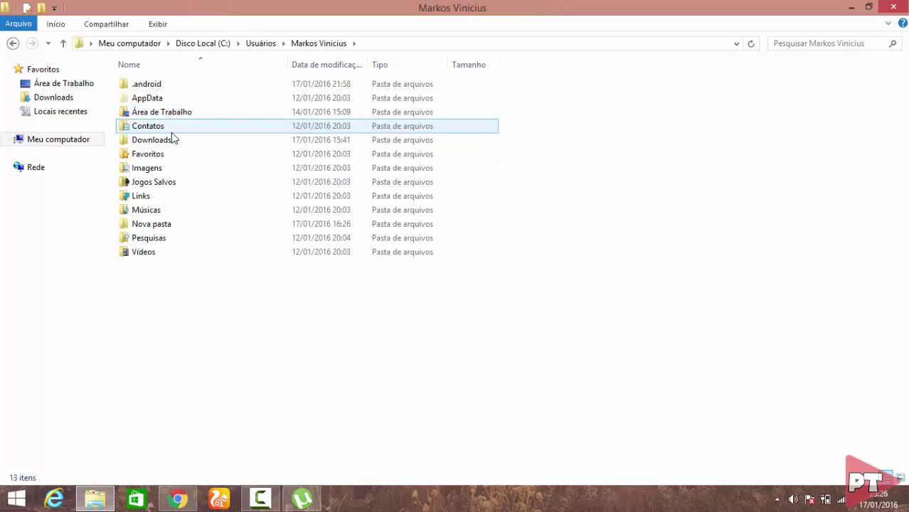
{"action": "double_click", "coordinate": [172, 139]}
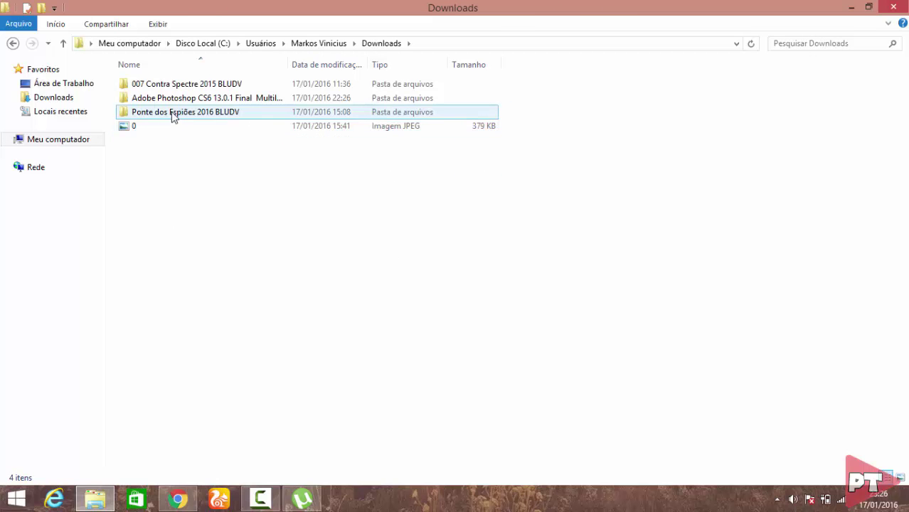
{"action": "double_click", "coordinate": [145, 96]}
{"action": "left_click", "coordinate": [146, 98]}
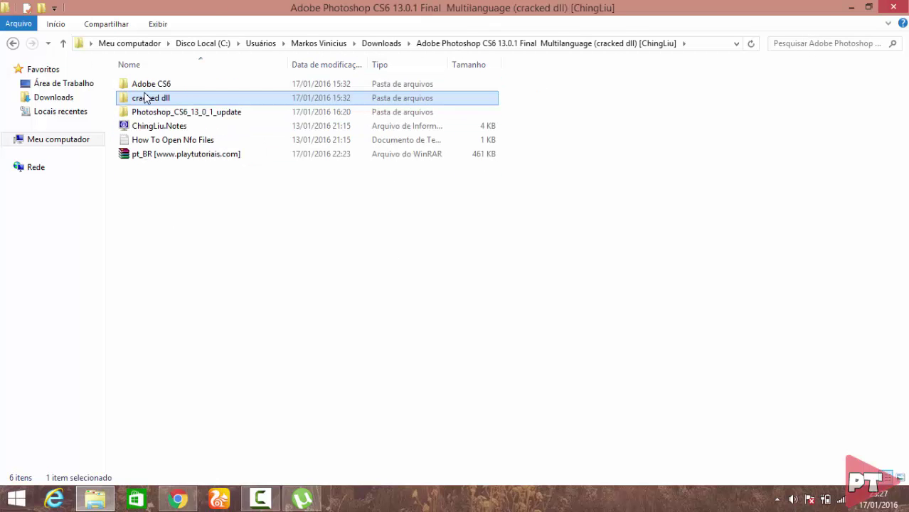
{"action": "left_click", "coordinate": [150, 159]}
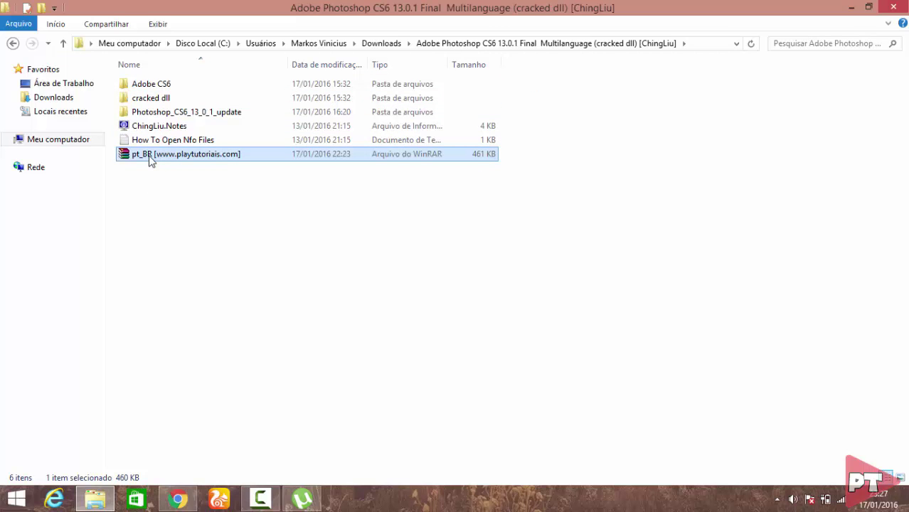
Step: Extract the pt_BR archive with WinRAR to its suggested folder, open it, and select the inner pt_BR folder
{"action": "right_click", "coordinate": [148, 158]}
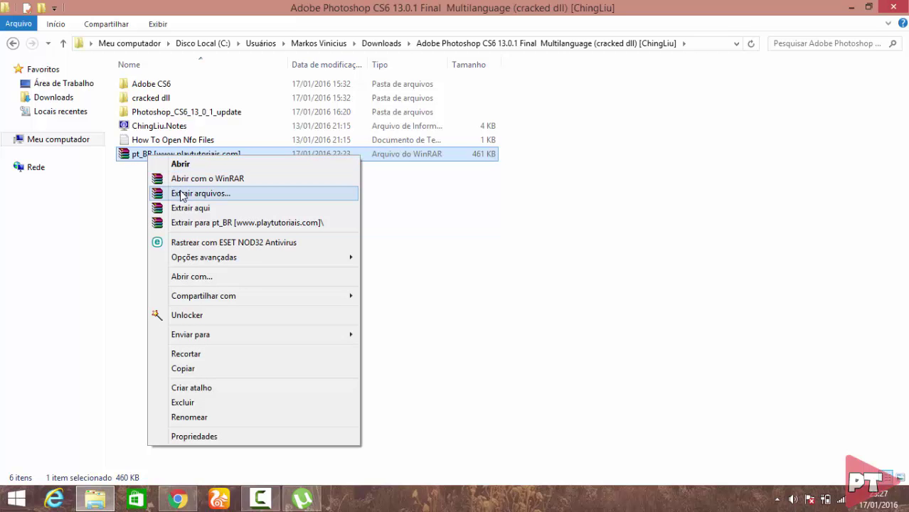
{"action": "left_click", "coordinate": [182, 195]}
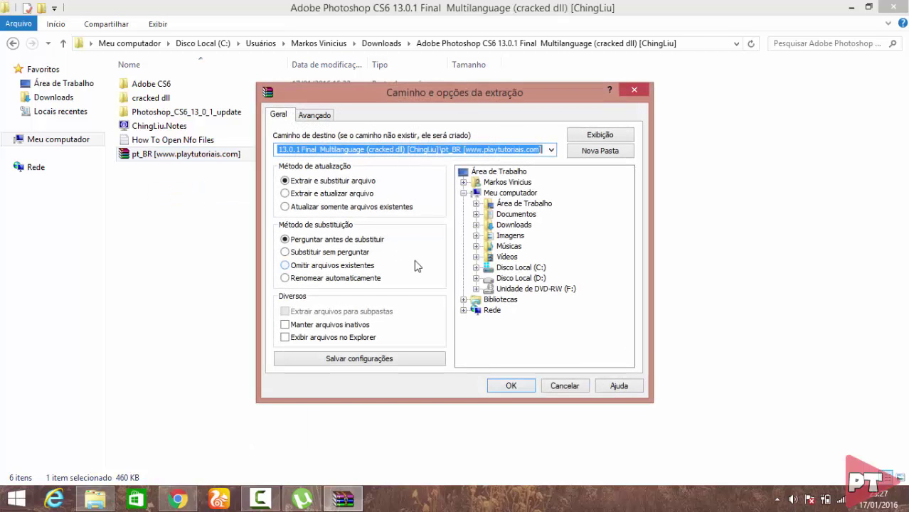
{"action": "left_click", "coordinate": [505, 389]}
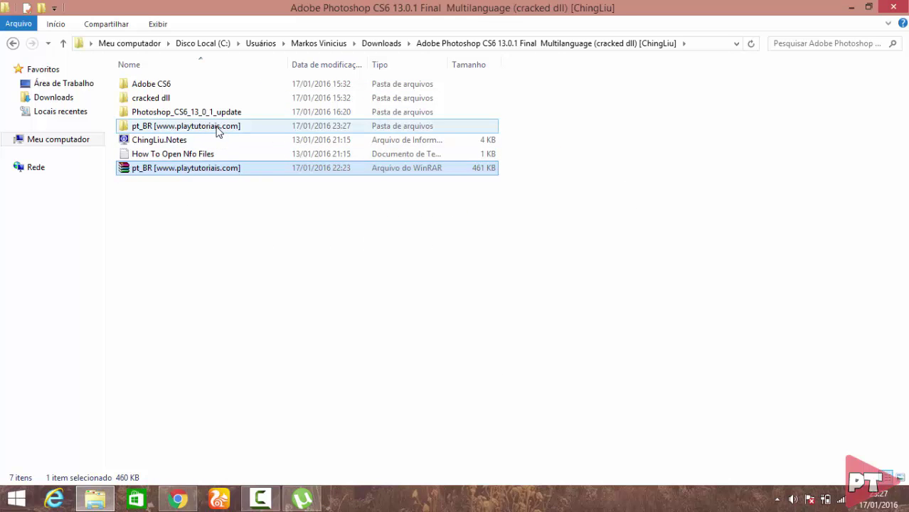
{"action": "double_click", "coordinate": [218, 126]}
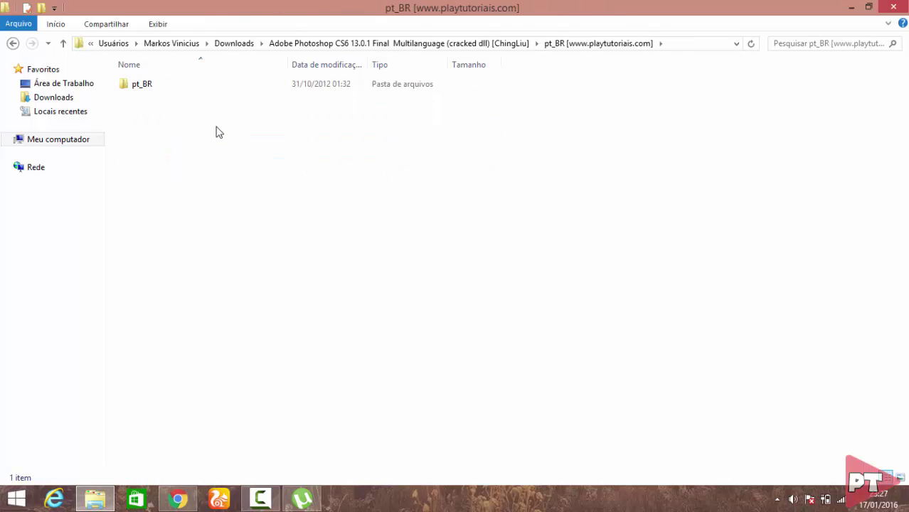
{"action": "left_click", "coordinate": [147, 93]}
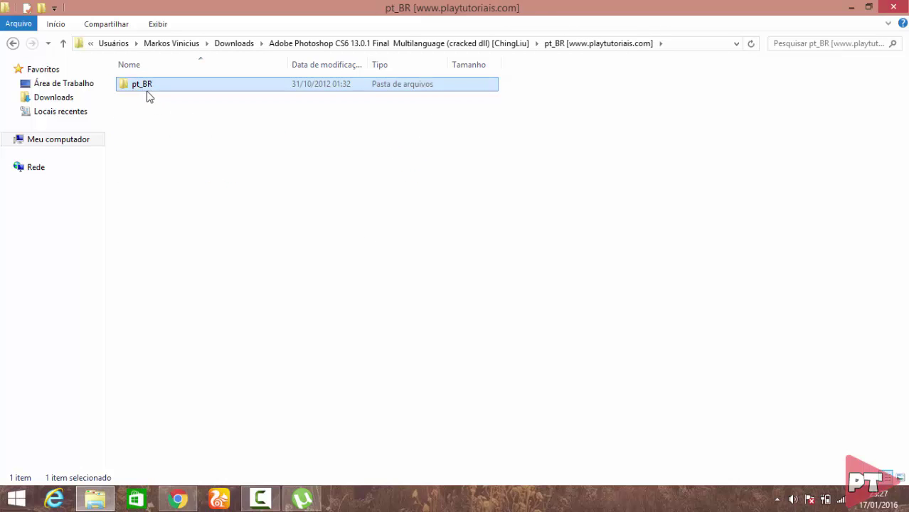
Step: Copy the pt_BR folder and browse to C:\Arquivos de Programas\Adobe
{"action": "right_click", "coordinate": [149, 96]}
{"action": "left_click", "coordinate": [212, 350]}
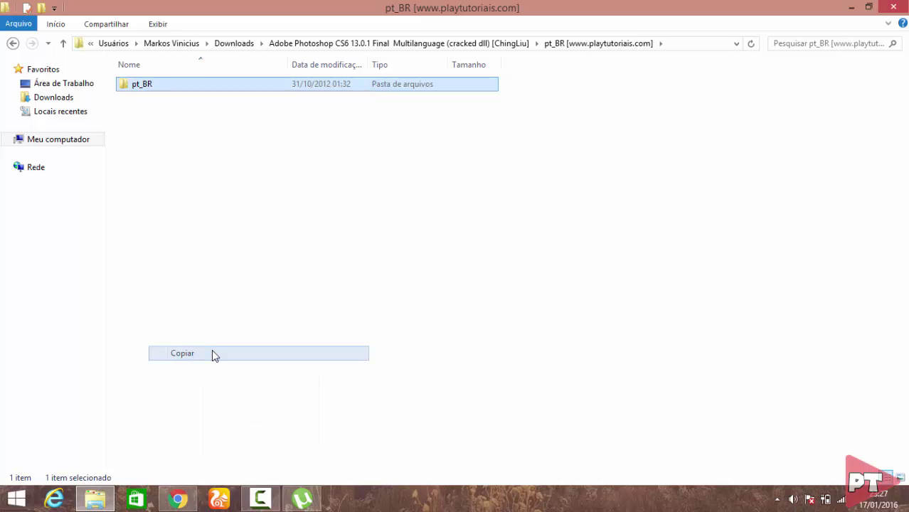
{"action": "left_click", "coordinate": [82, 144]}
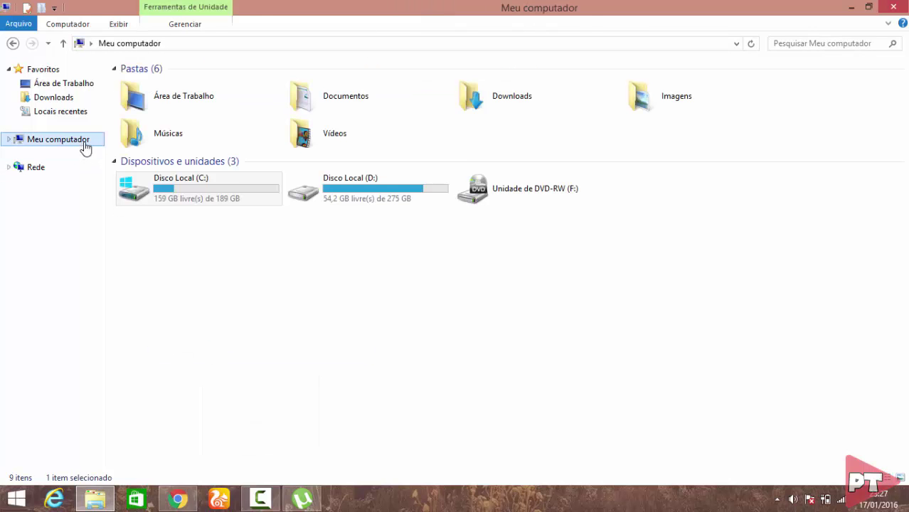
{"action": "double_click", "coordinate": [194, 195]}
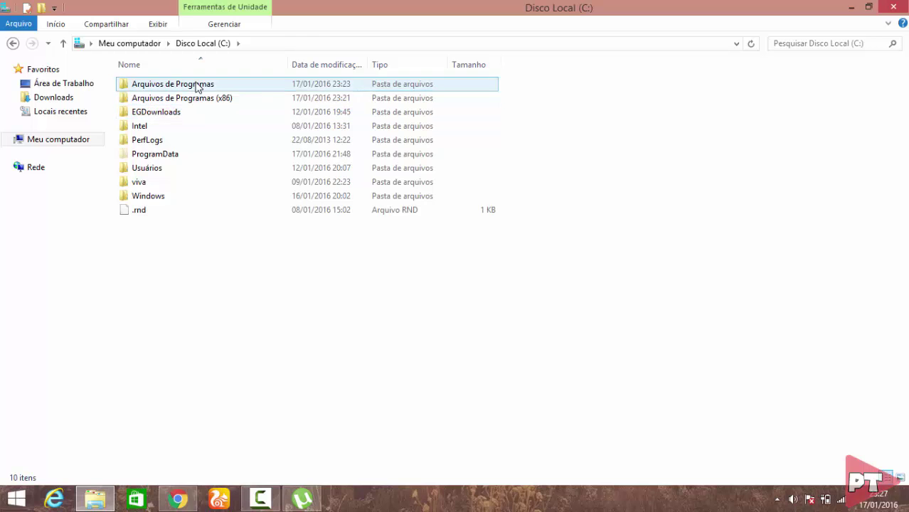
{"action": "double_click", "coordinate": [195, 85]}
{"action": "double_click", "coordinate": [196, 85]}
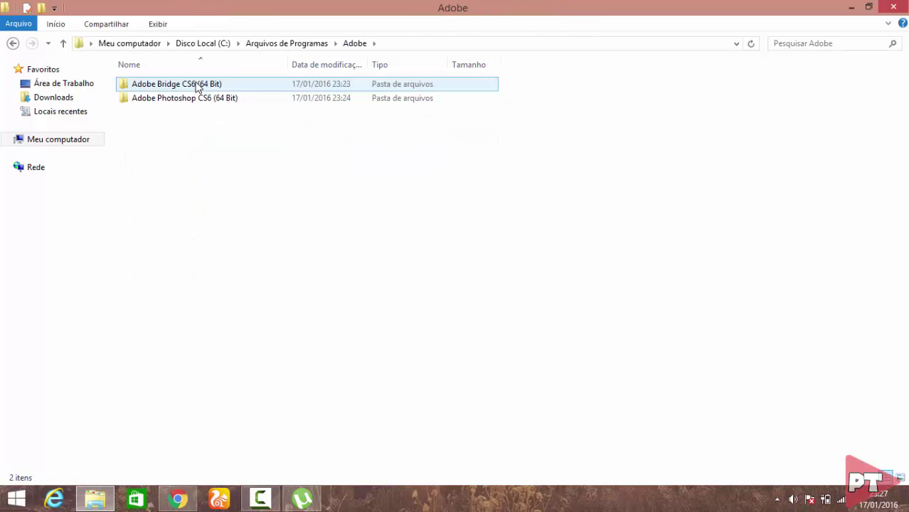
Step: Paste pt_BR into Adobe Photoshop CS6 (64 Bit)\Locales, approving the administrator prompt
{"action": "double_click", "coordinate": [208, 99]}
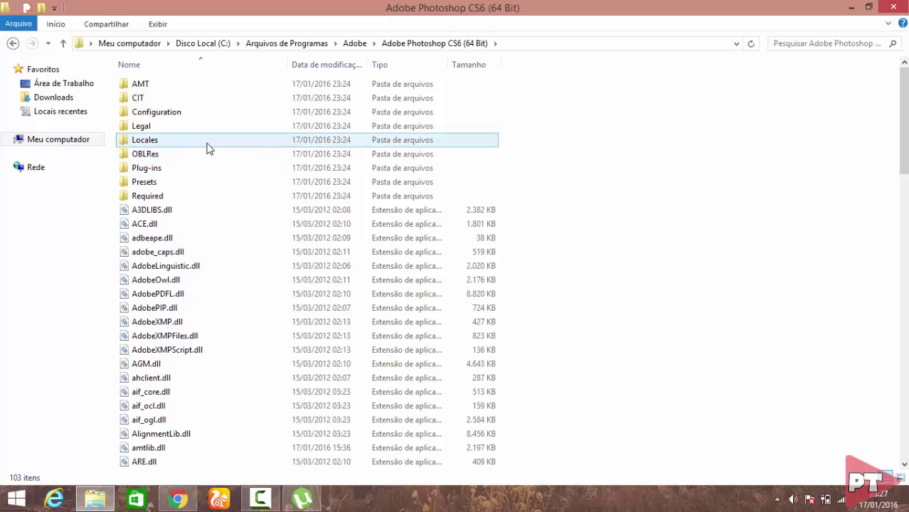
{"action": "double_click", "coordinate": [208, 148]}
{"action": "right_click", "coordinate": [209, 148]}
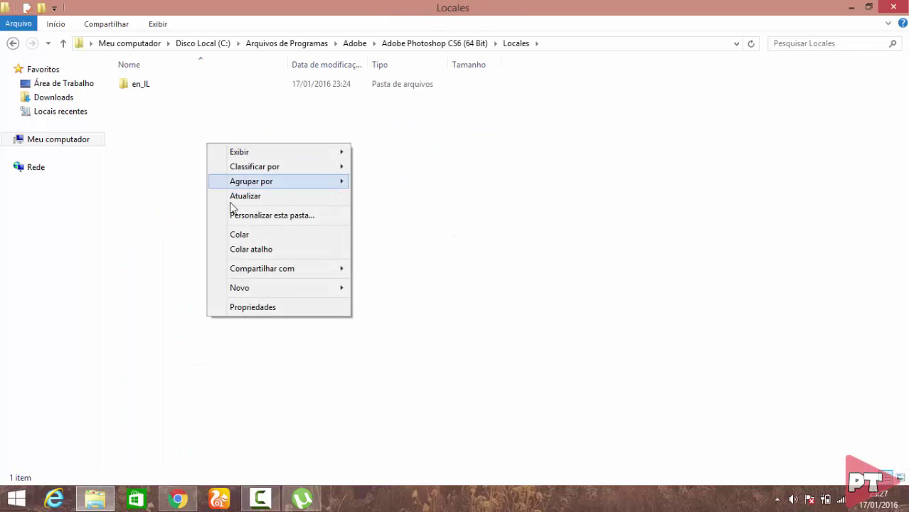
{"action": "left_click", "coordinate": [240, 235]}
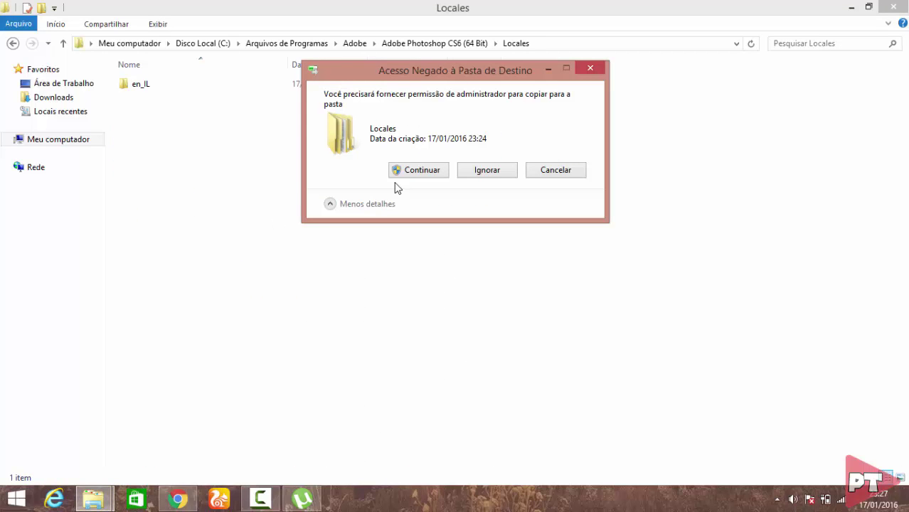
{"action": "left_click", "coordinate": [410, 175]}
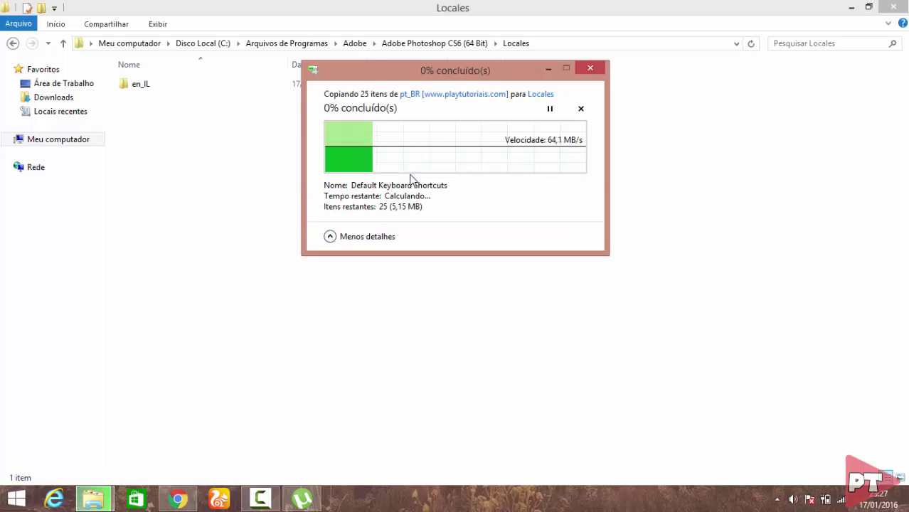
{"action": "left_click", "coordinate": [245, 182]}
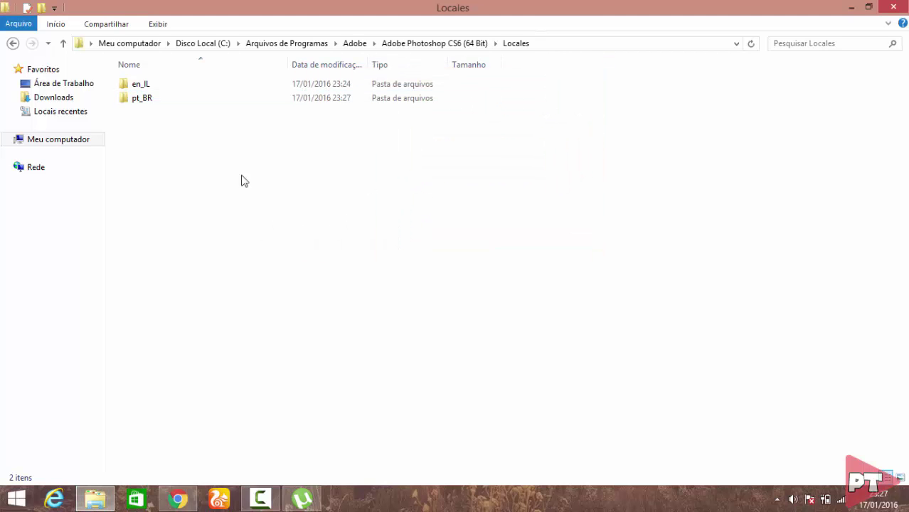
Step: Cut the en_IL folder from Locales
{"action": "left_click", "coordinate": [150, 90]}
{"action": "right_click", "coordinate": [150, 89]}
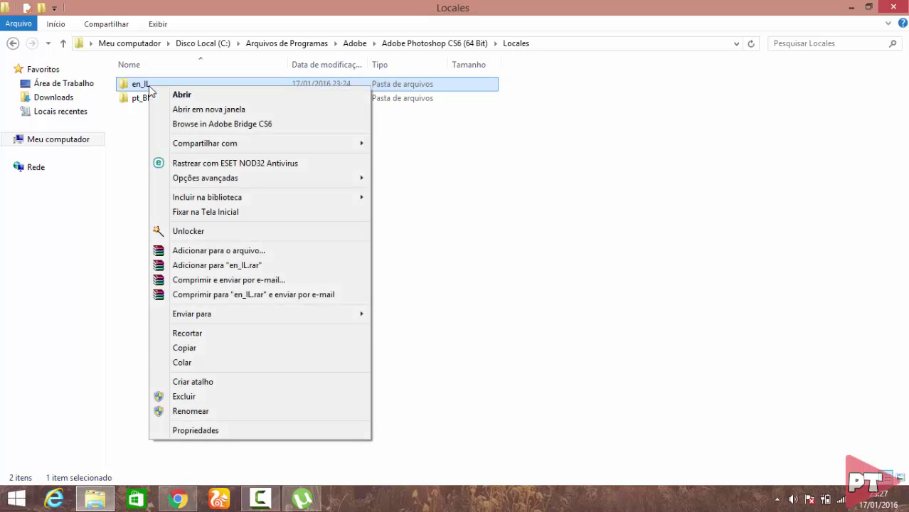
{"action": "left_click", "coordinate": [209, 337]}
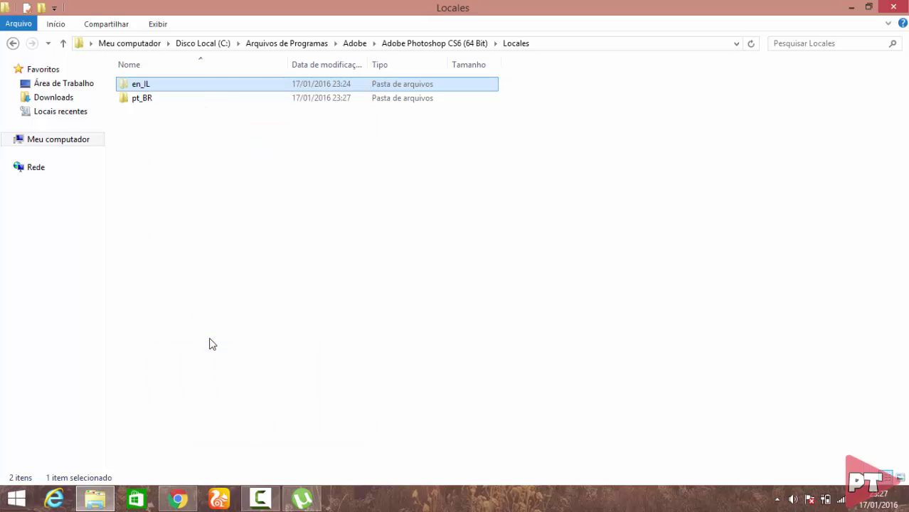
Step: Paste en_IL onto the desktop with administrator approval and close Explorer
{"action": "left_click", "coordinate": [65, 105]}
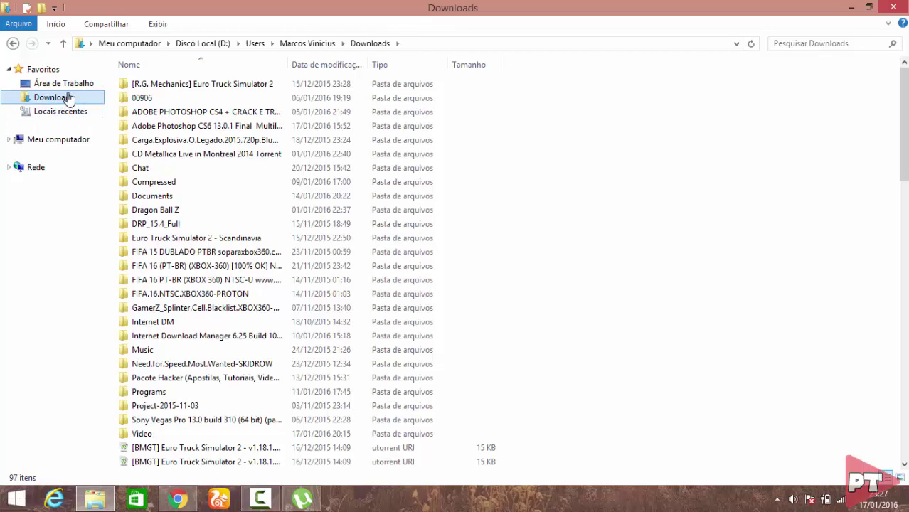
{"action": "left_click", "coordinate": [71, 86]}
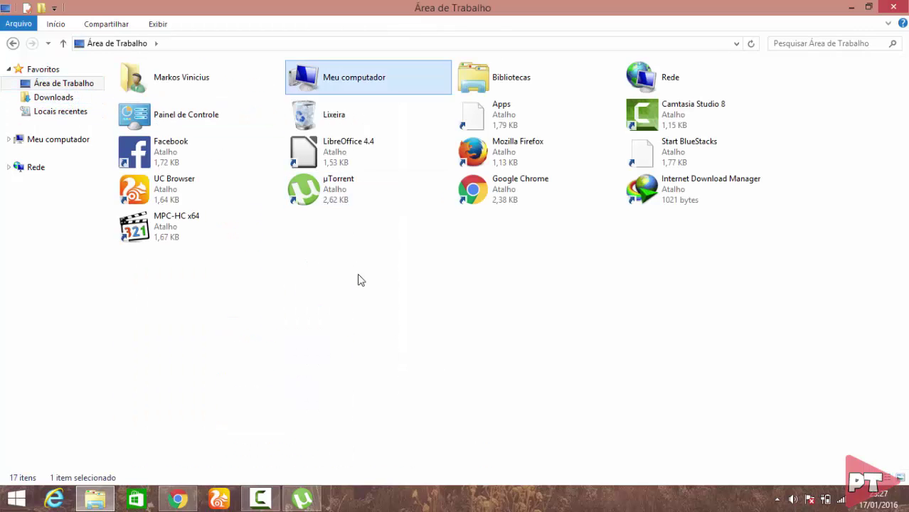
{"action": "right_click", "coordinate": [357, 275]}
{"action": "left_click", "coordinate": [389, 347]}
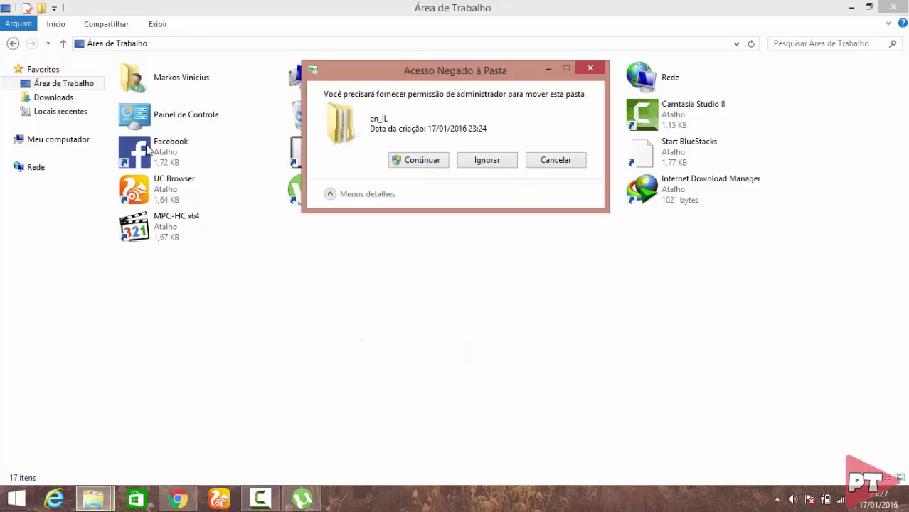
{"action": "left_click", "coordinate": [400, 161]}
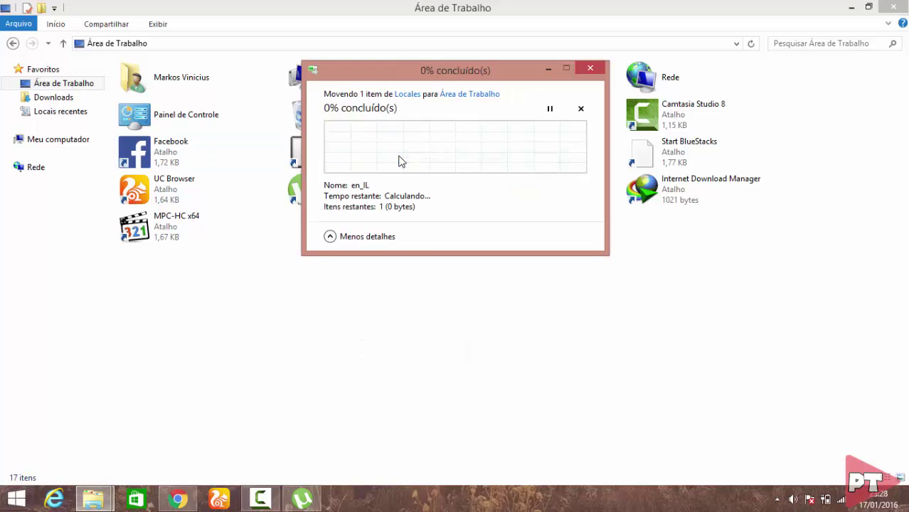
{"action": "left_click", "coordinate": [894, 6]}
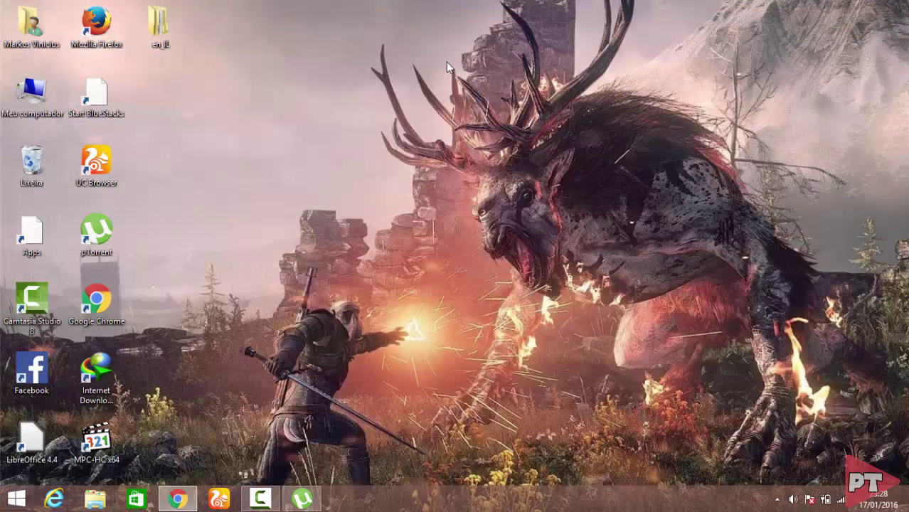
Step: Browse to C:\Arquivos de Programas\Adobe\Adobe Photoshop CS6 (64 Bit)
{"action": "double_click", "coordinate": [31, 25]}
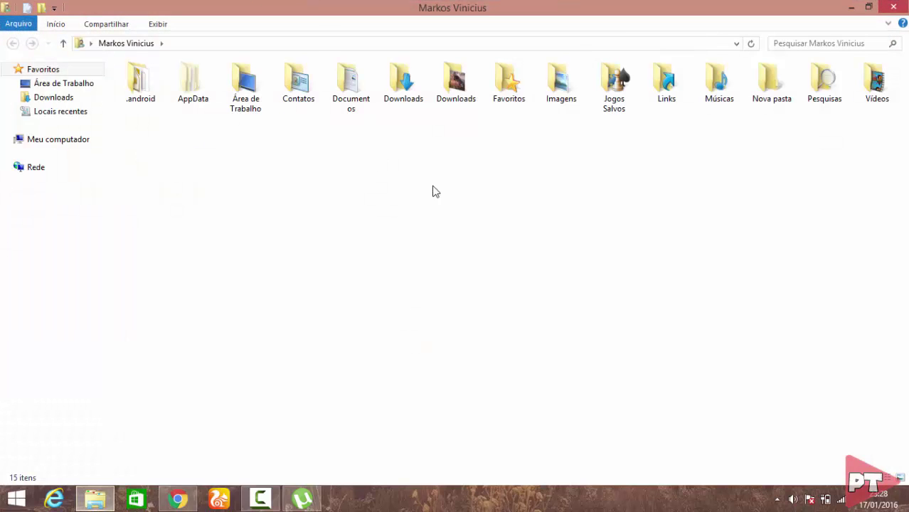
{"action": "double_click", "coordinate": [363, 98]}
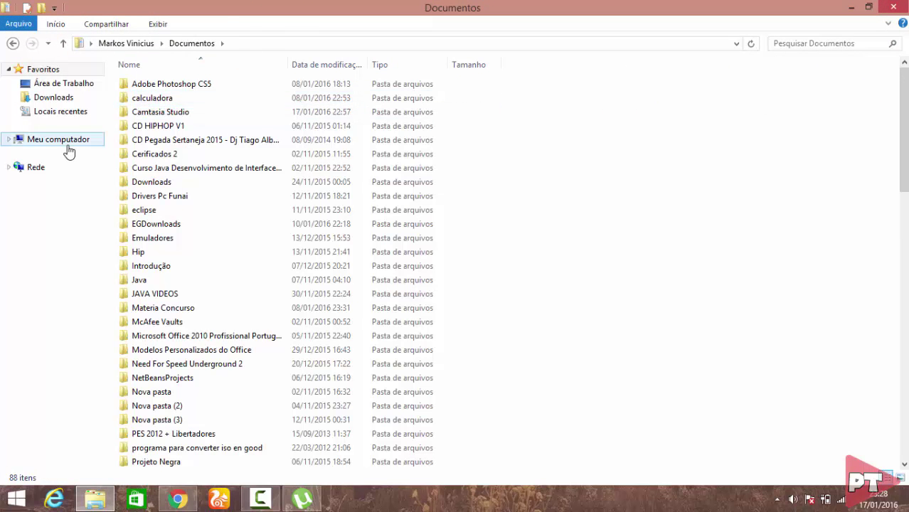
{"action": "left_click", "coordinate": [68, 145]}
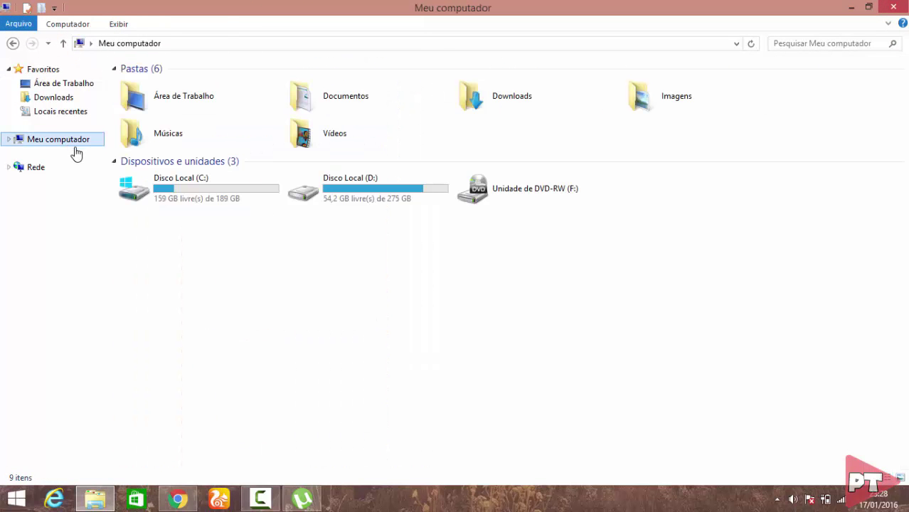
{"action": "mouse_move", "coordinate": [199, 189]}
{"action": "double_click", "coordinate": [227, 197]}
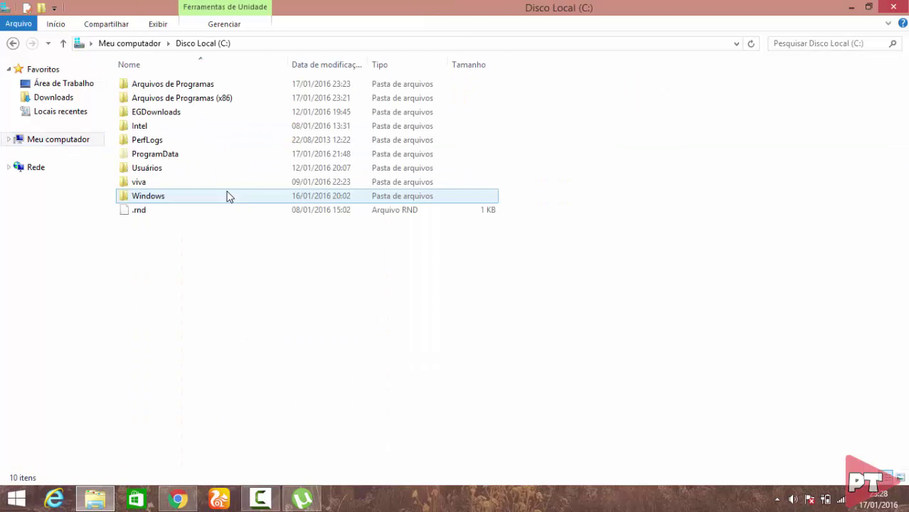
{"action": "double_click", "coordinate": [194, 88]}
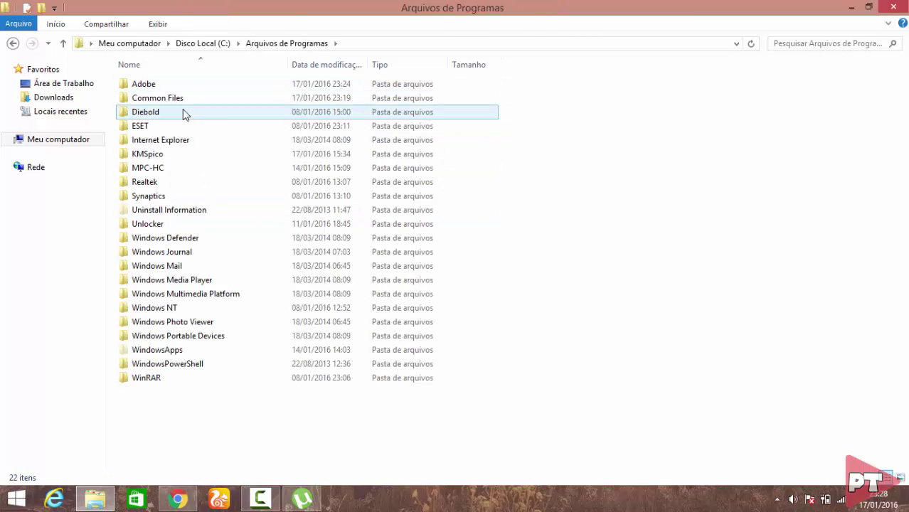
{"action": "double_click", "coordinate": [186, 88]}
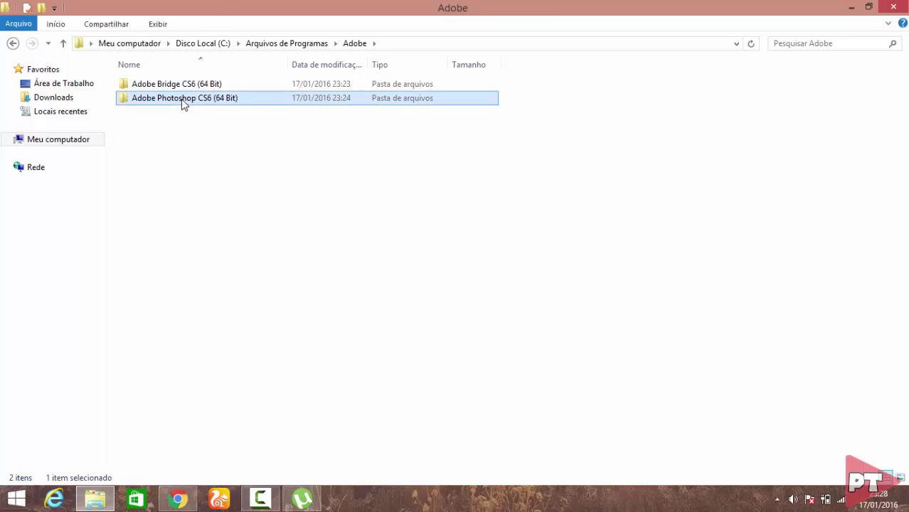
{"action": "double_click", "coordinate": [183, 101]}
Step: Send the Photoshop application to the desktop as a shortcut and close Explorer
{"action": "left_click", "coordinate": [196, 242]}
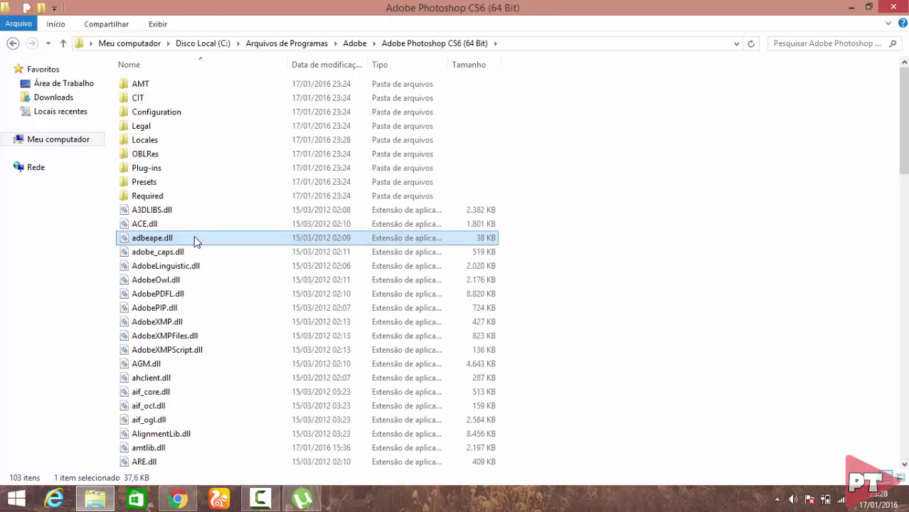
{"action": "key", "text": "p"}
{"action": "left_click", "coordinate": [183, 183]}
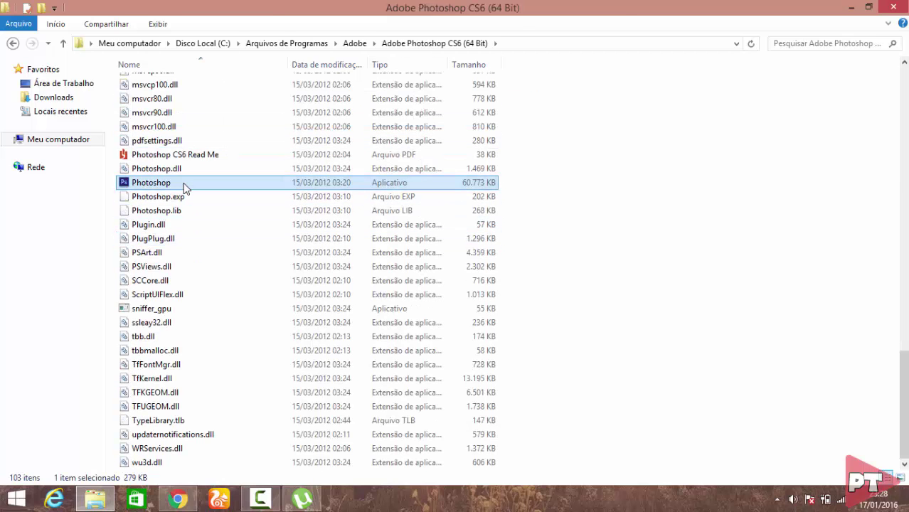
{"action": "right_click", "coordinate": [184, 183]}
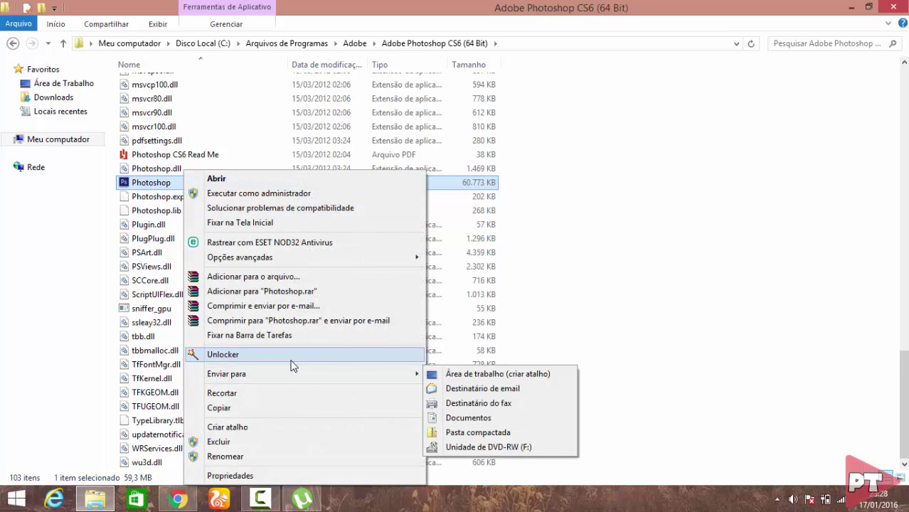
{"action": "mouse_move", "coordinate": [226, 373]}
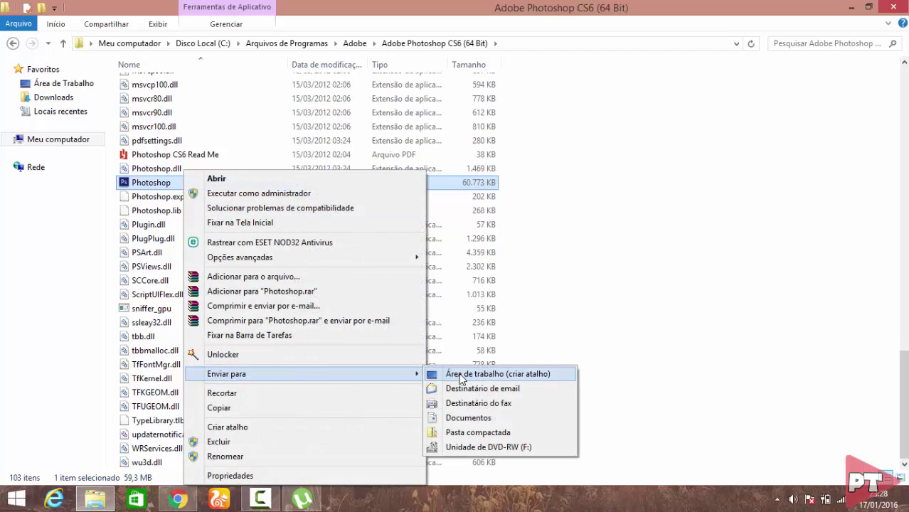
{"action": "left_click", "coordinate": [462, 374]}
{"action": "left_click", "coordinate": [897, 7]}
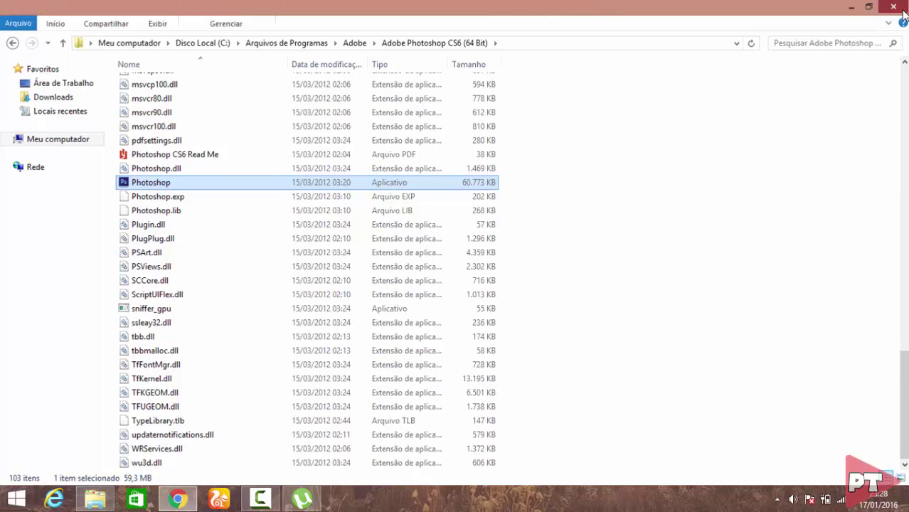
Step: Run the Photoshop desktop shortcut as administrator
{"action": "right_click", "coordinate": [182, 96]}
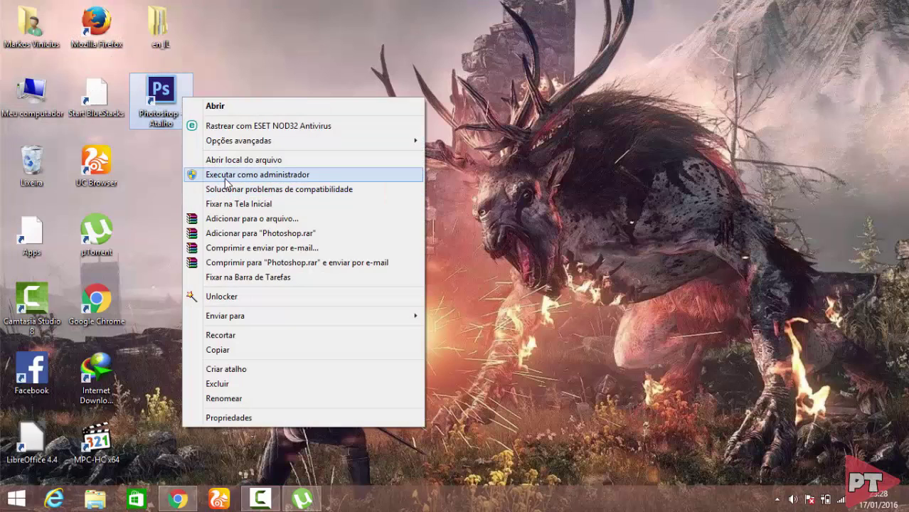
{"action": "left_click", "coordinate": [225, 177]}
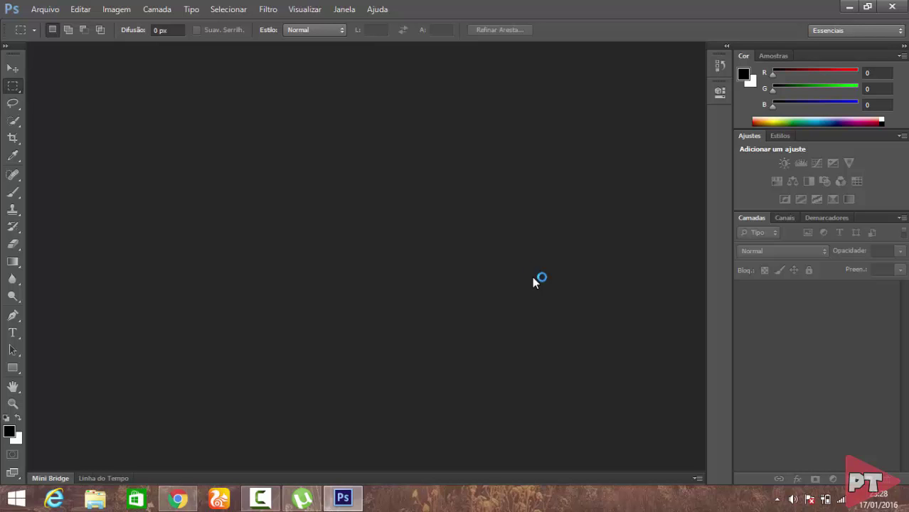
Step: Open the Arquivo menu to check its entries appear in Portuguese
{"action": "left_click", "coordinate": [45, 10]}
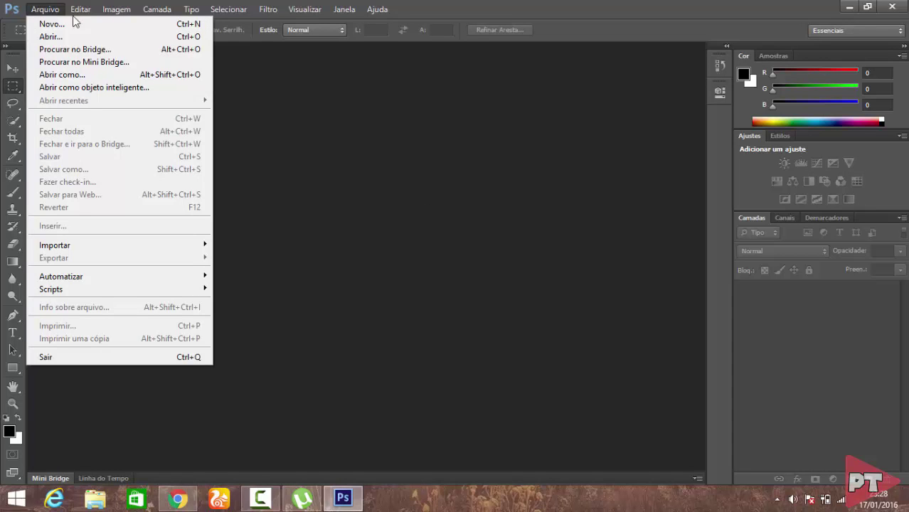